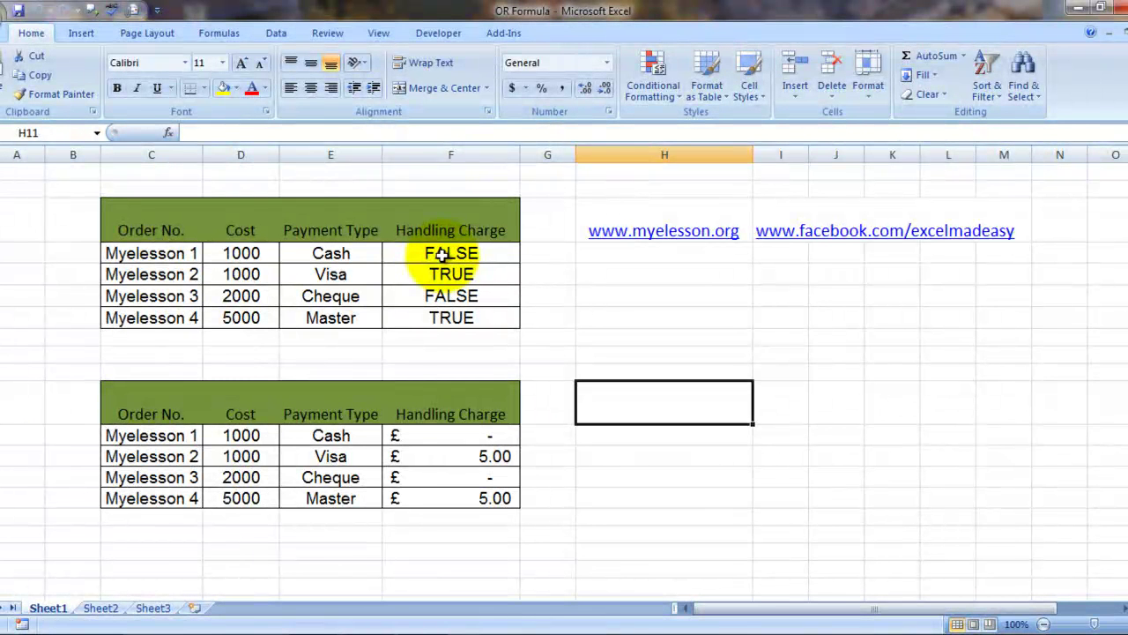
Replace F4's contents with =OR(E4="visa",E4="master"), fixing the stray E7 reference and 'master' typo
click(441, 253)
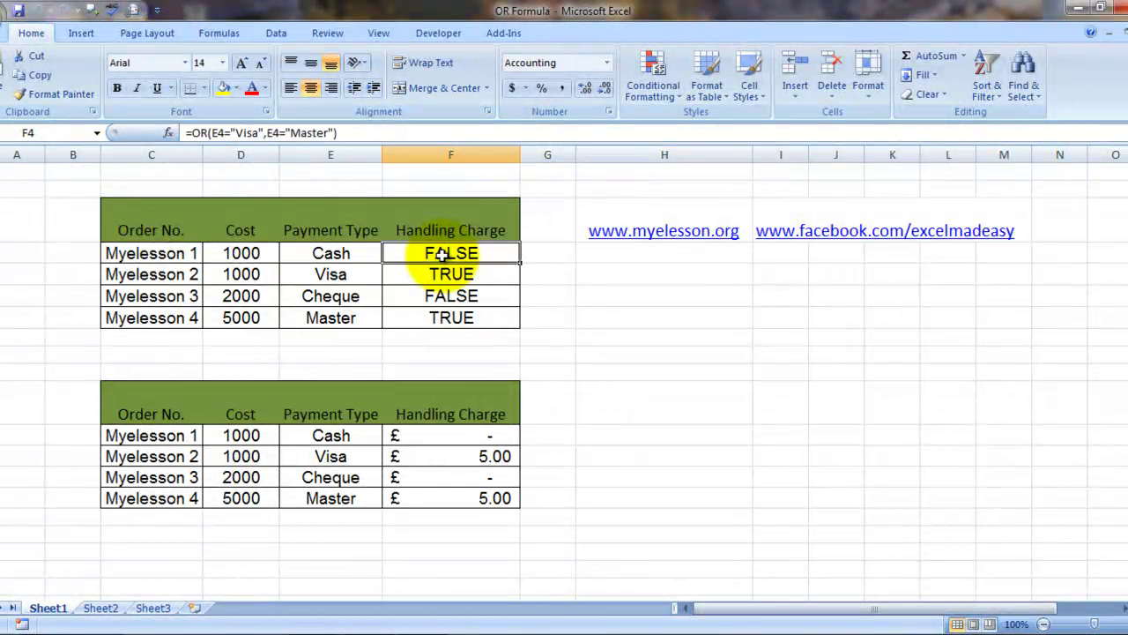
key(Delete)
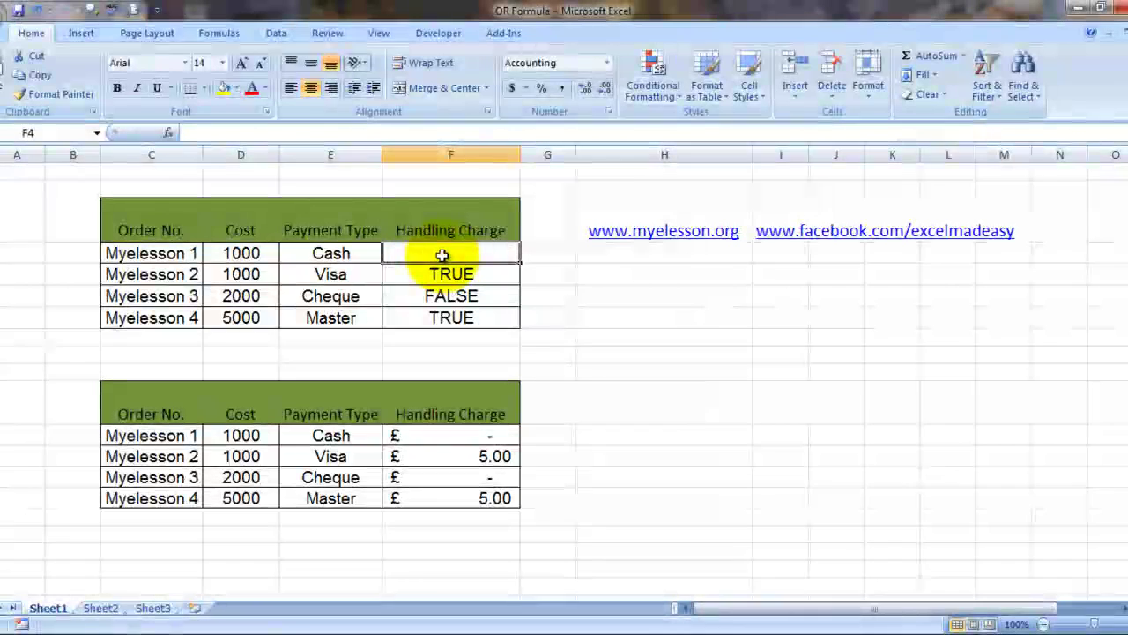
text(=)
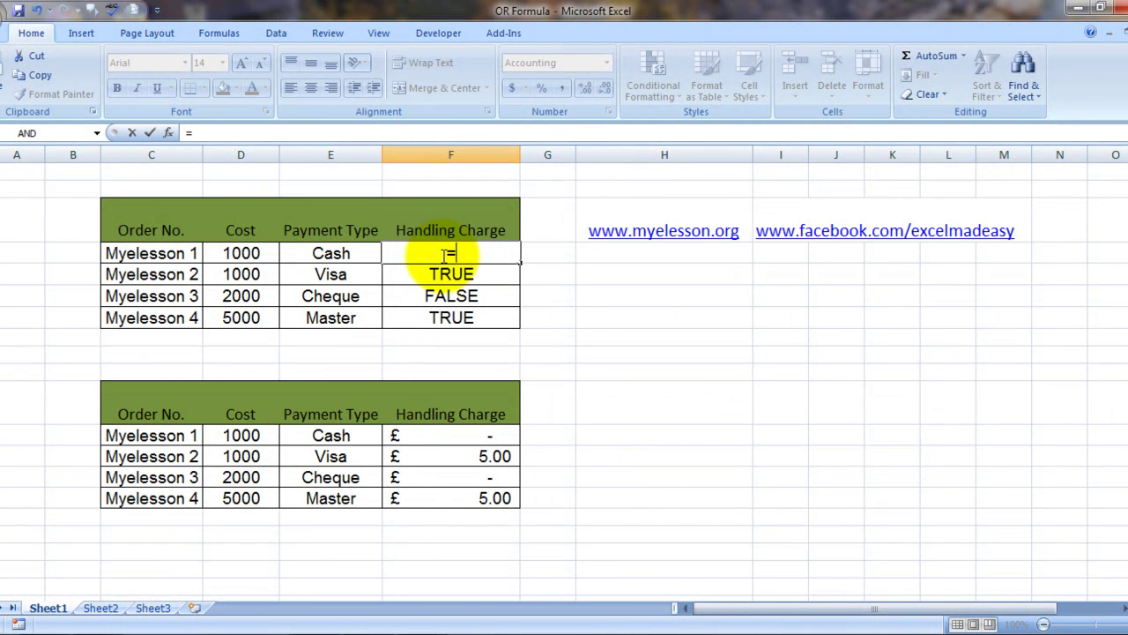
text(or)
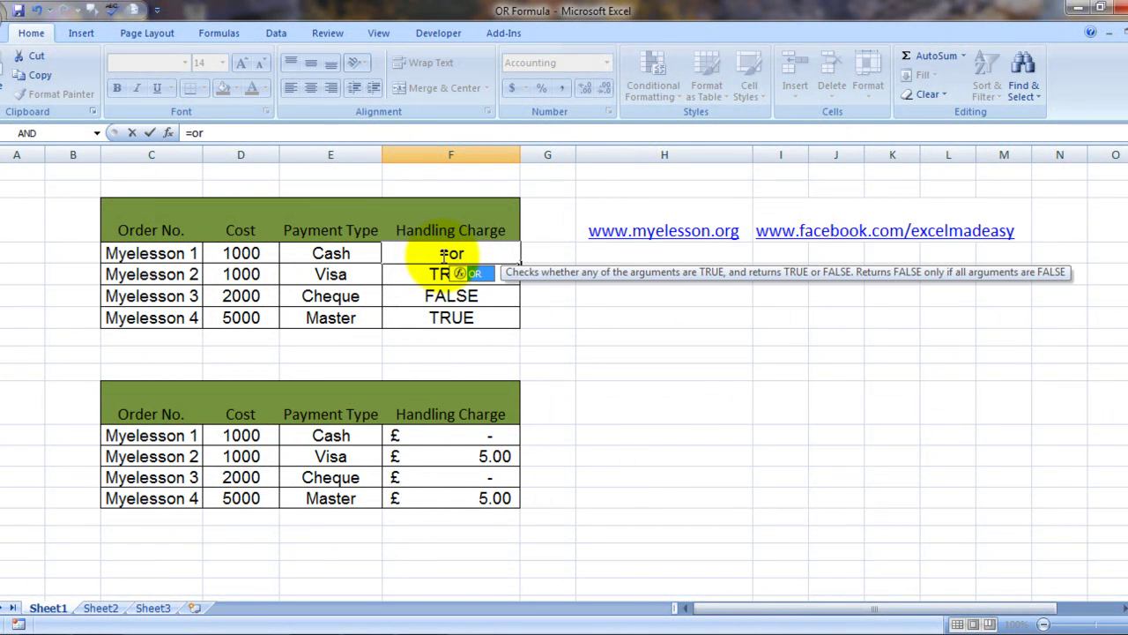
key(Tab)
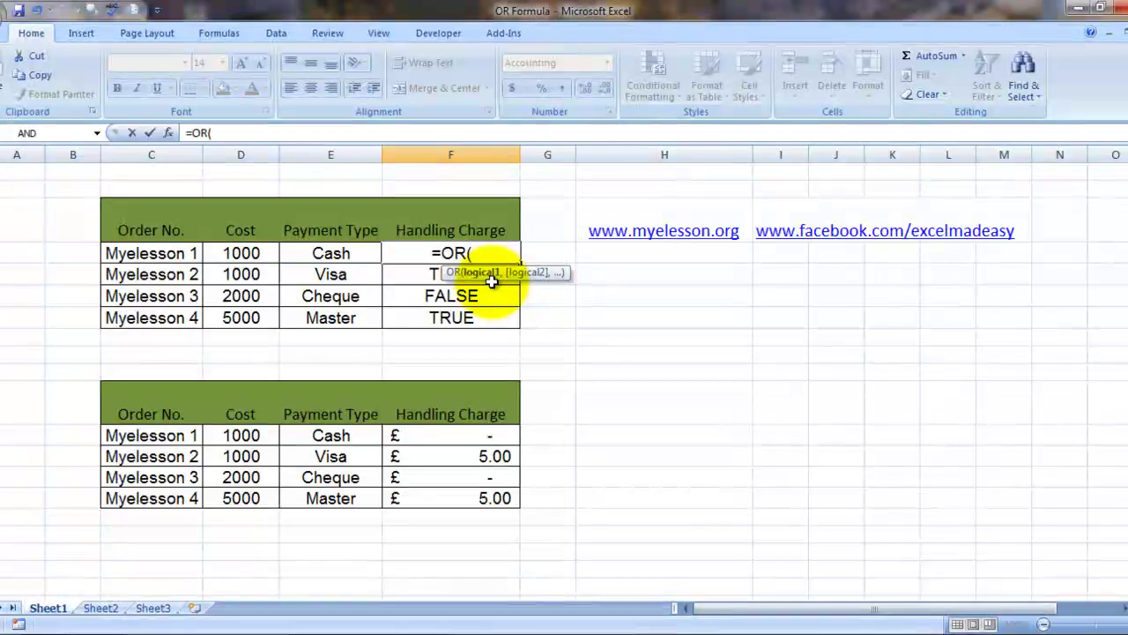
click(325, 250)
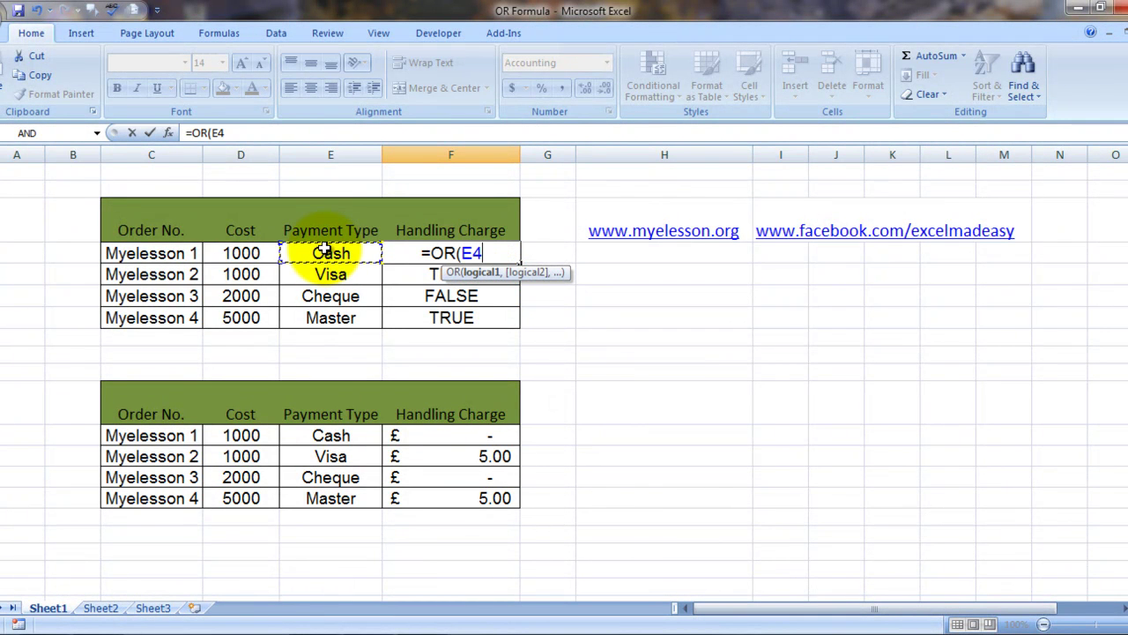
text(=)
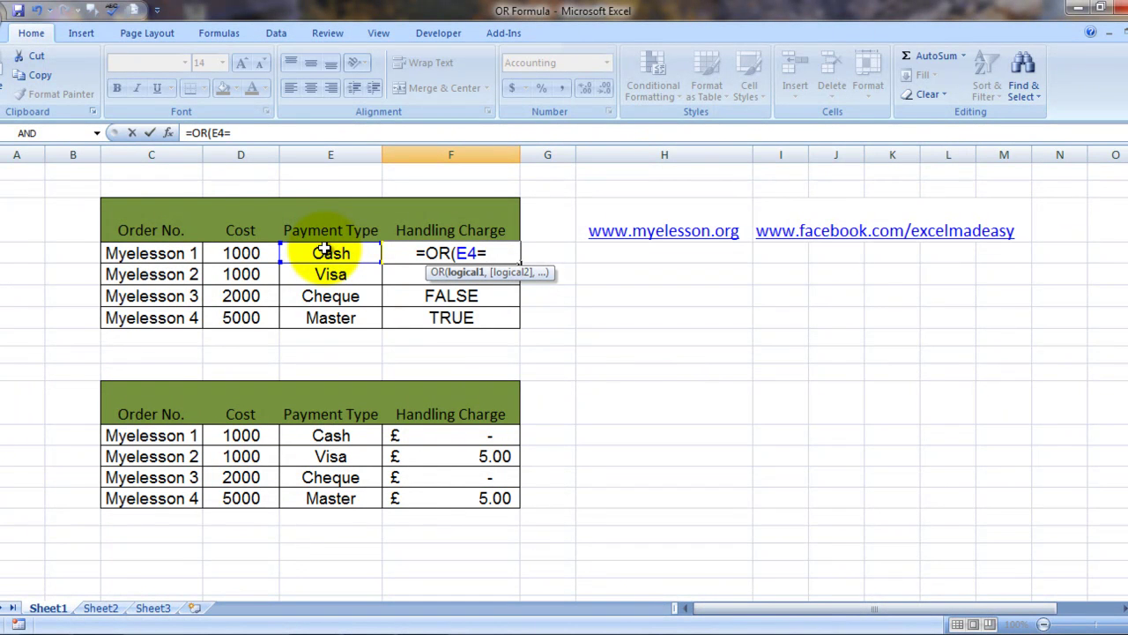
text(")
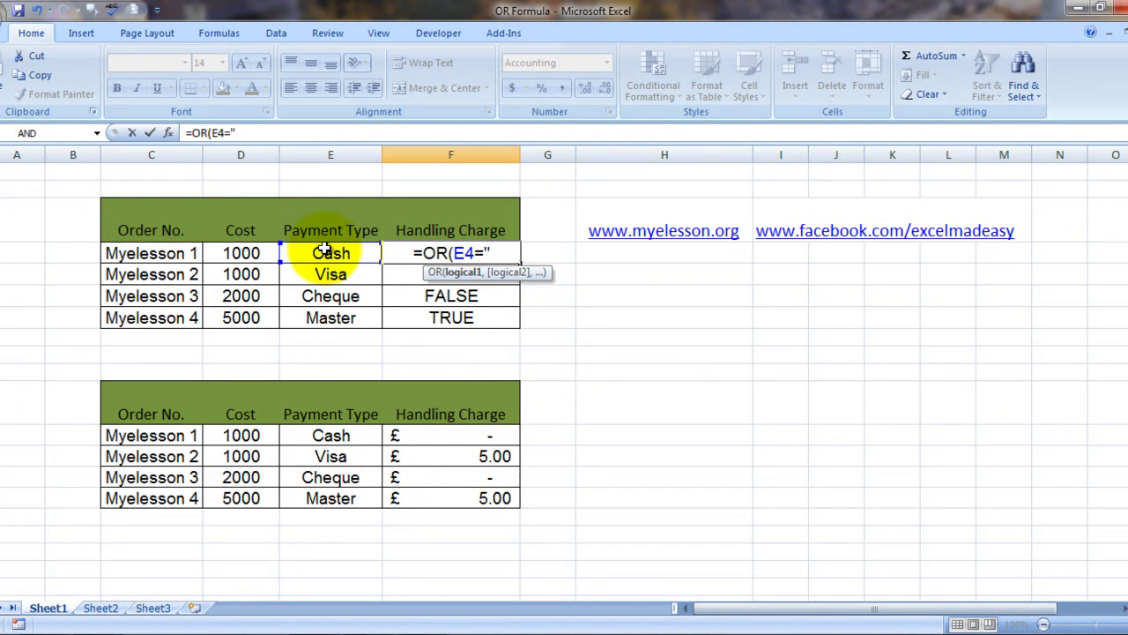
text(visa")
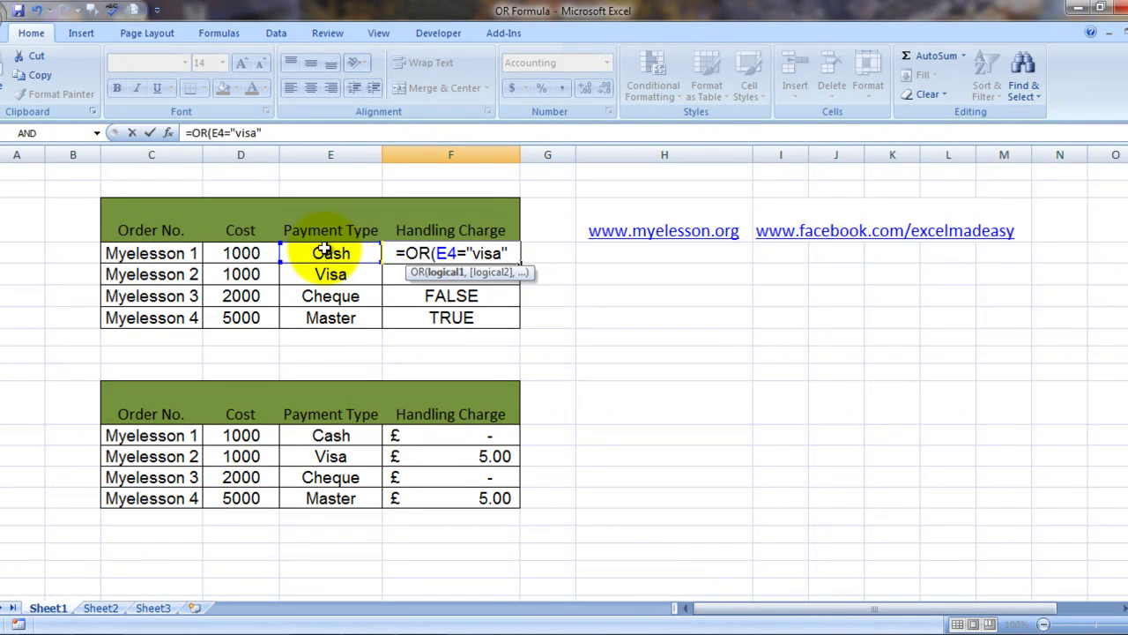
text(,)
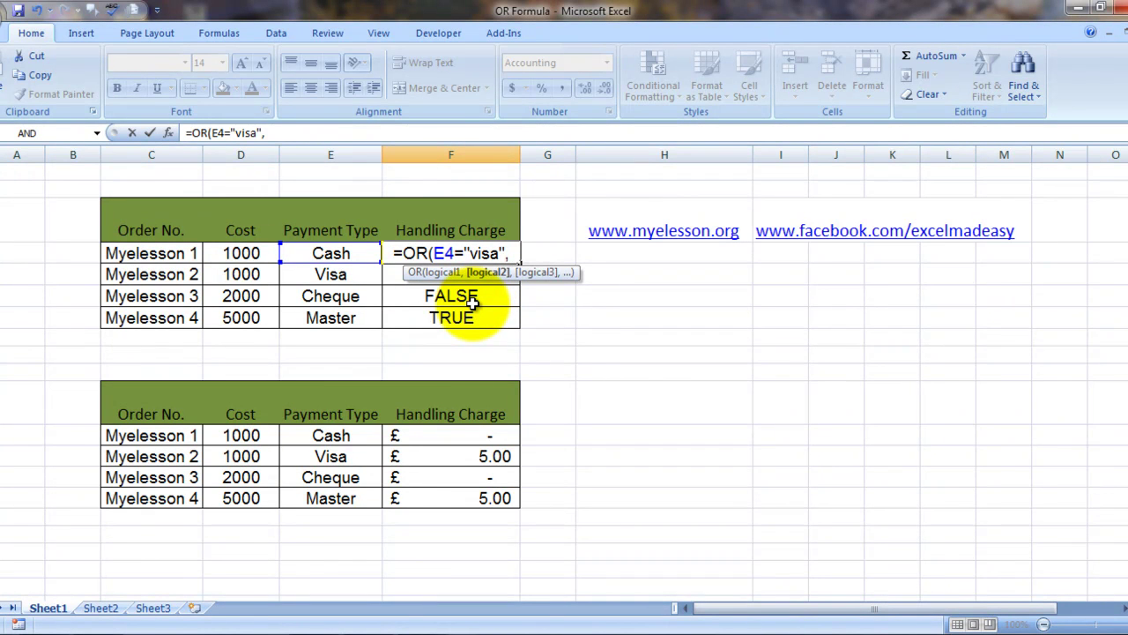
text(e)
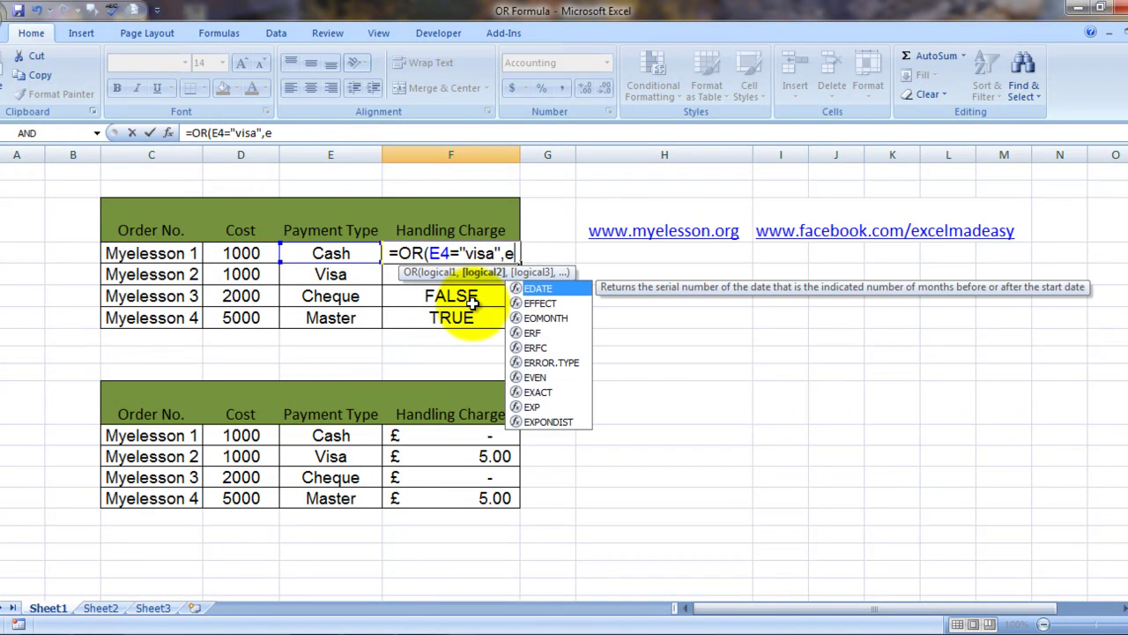
text(4=)
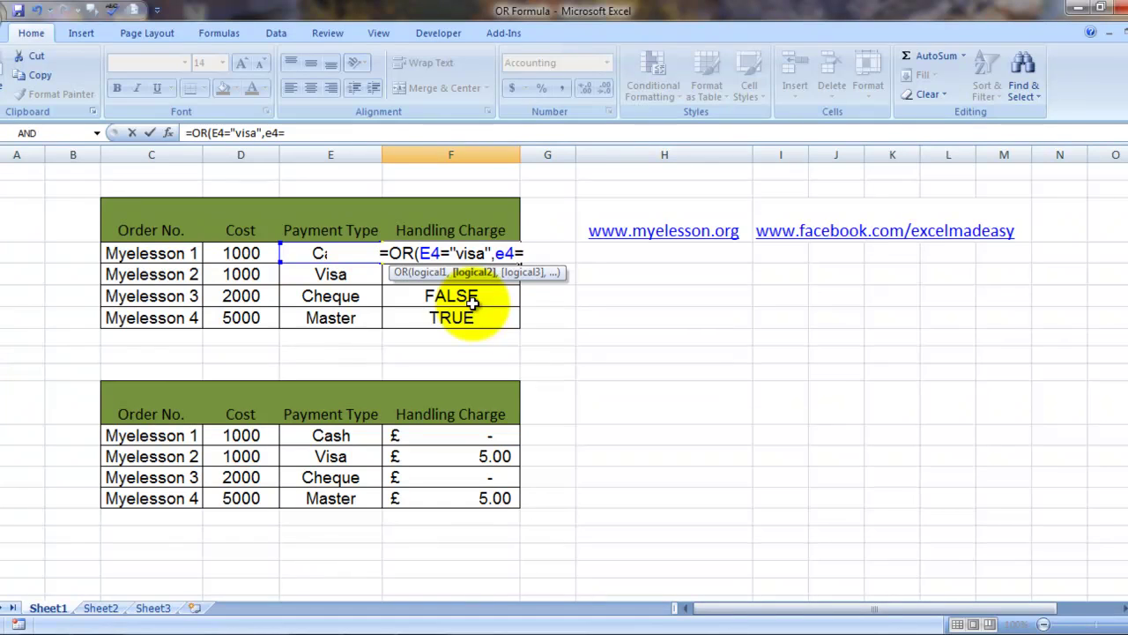
click(328, 317)
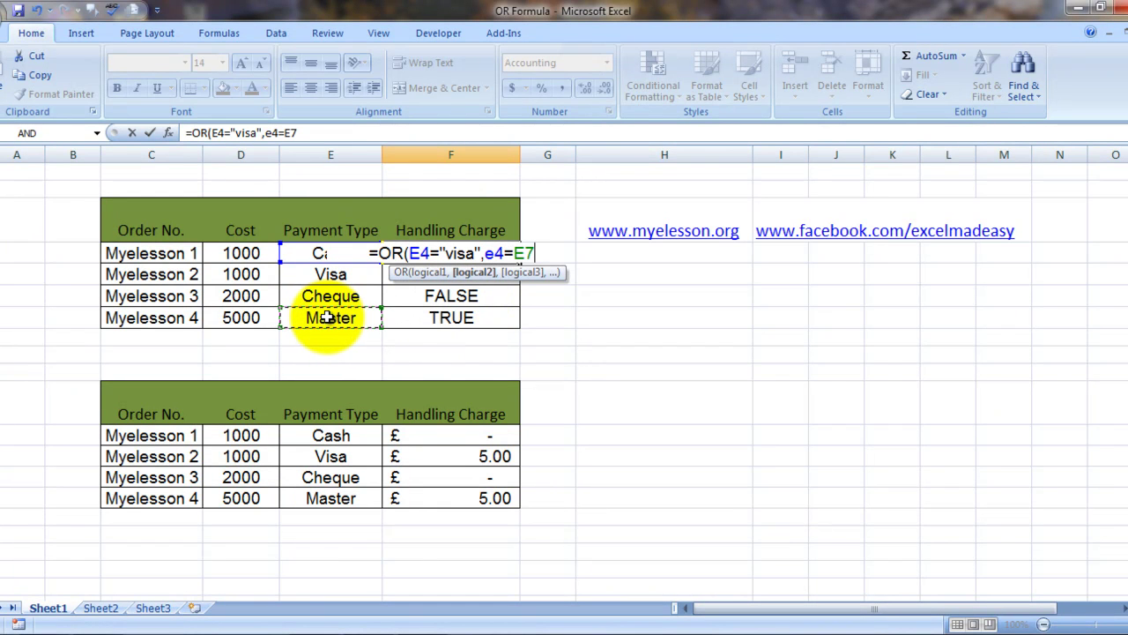
key(BackSpace)
key(BackSpace)
text("maset)
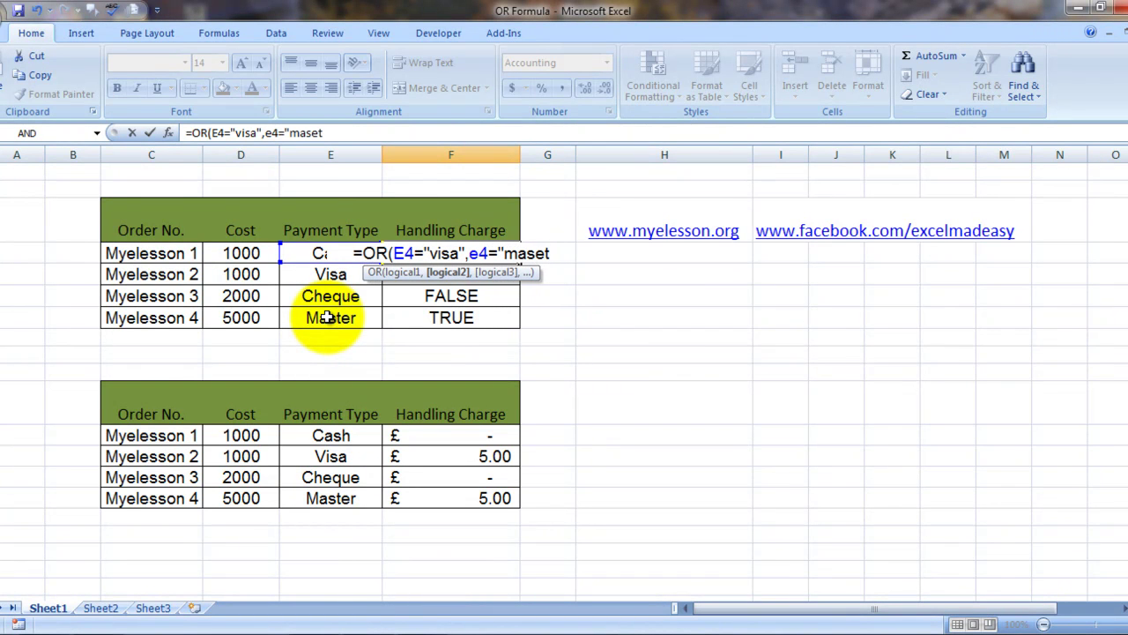
key(BackSpace)
key(BackSpace)
text(ter)
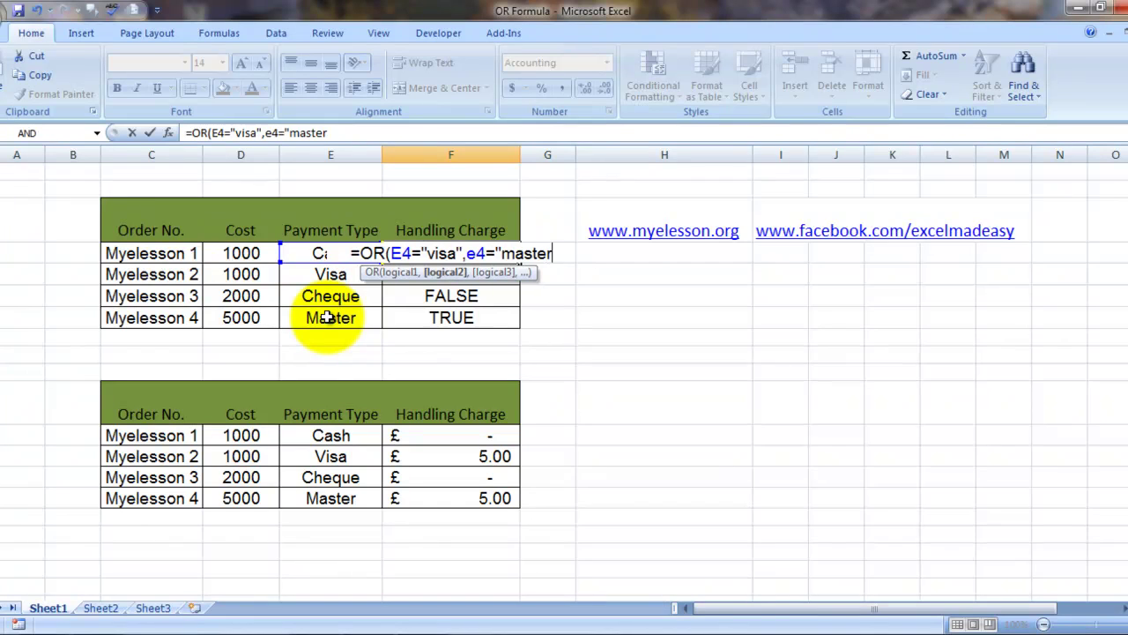
text(")
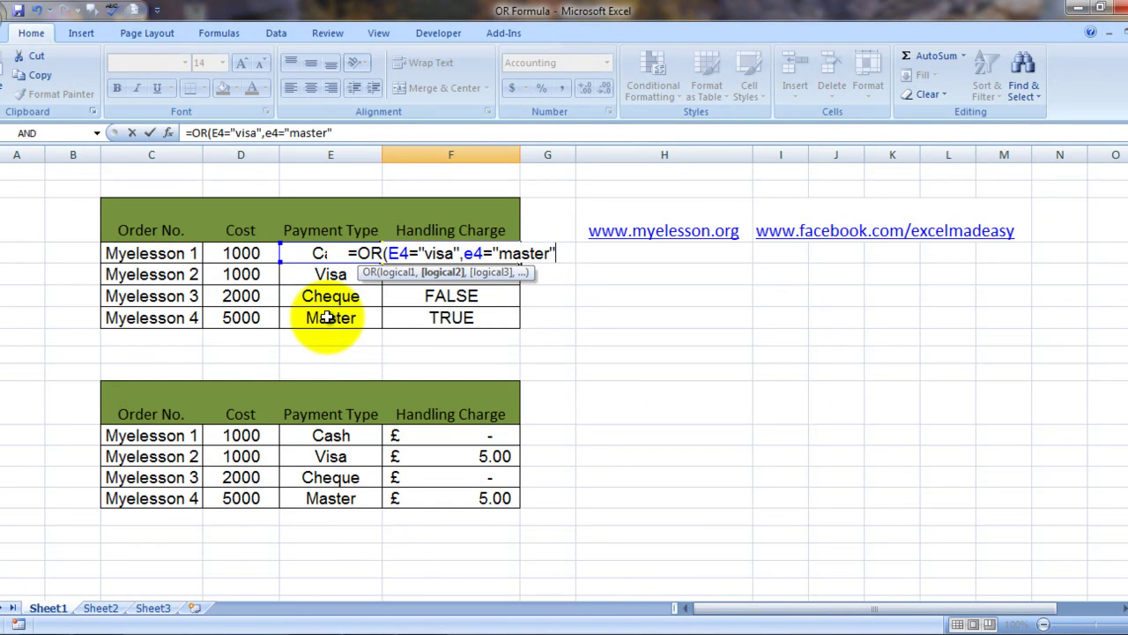
text())
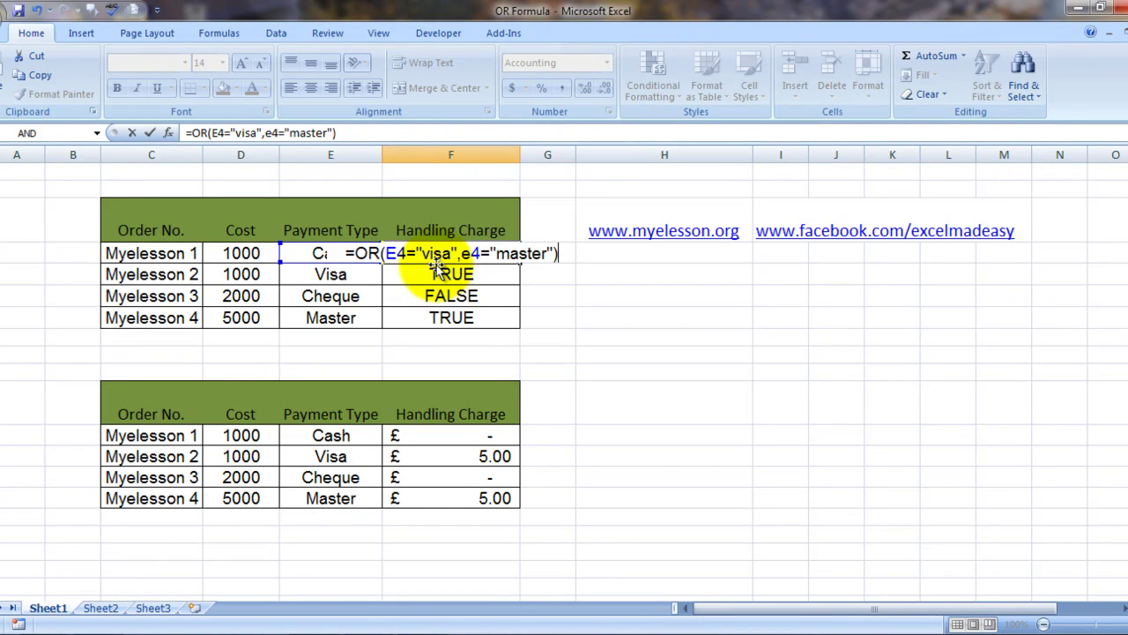
Commit the OR formula in F4 and copy it down through F7
key(Return)
key(Up)
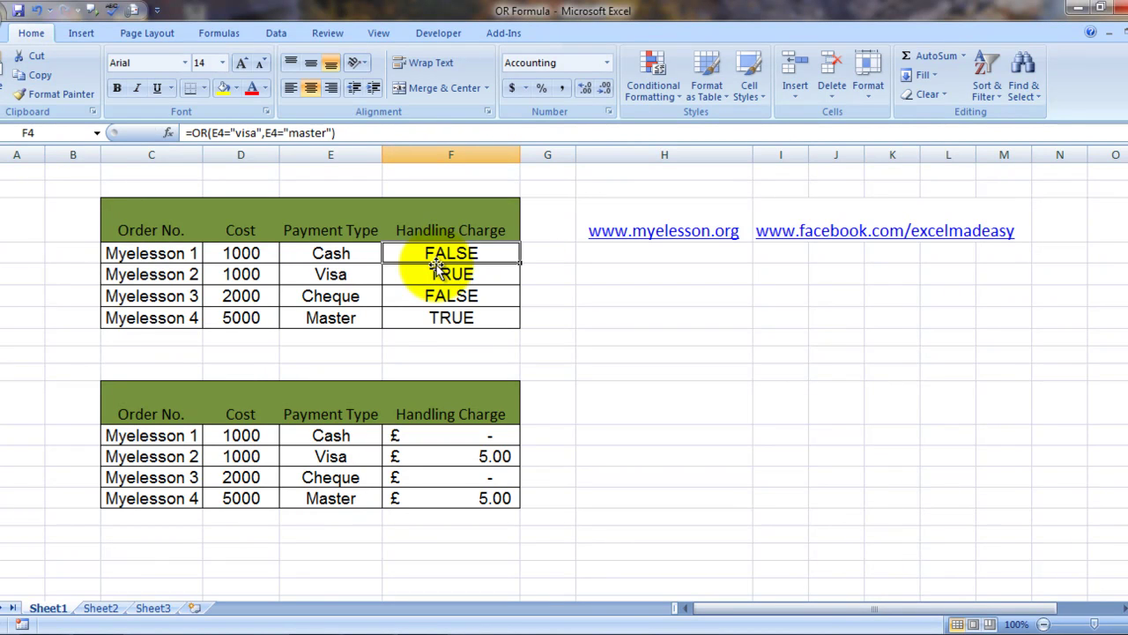
key(ctrl+c)
key(shift+Down)
key(shift+Down)
key(shift+Down)
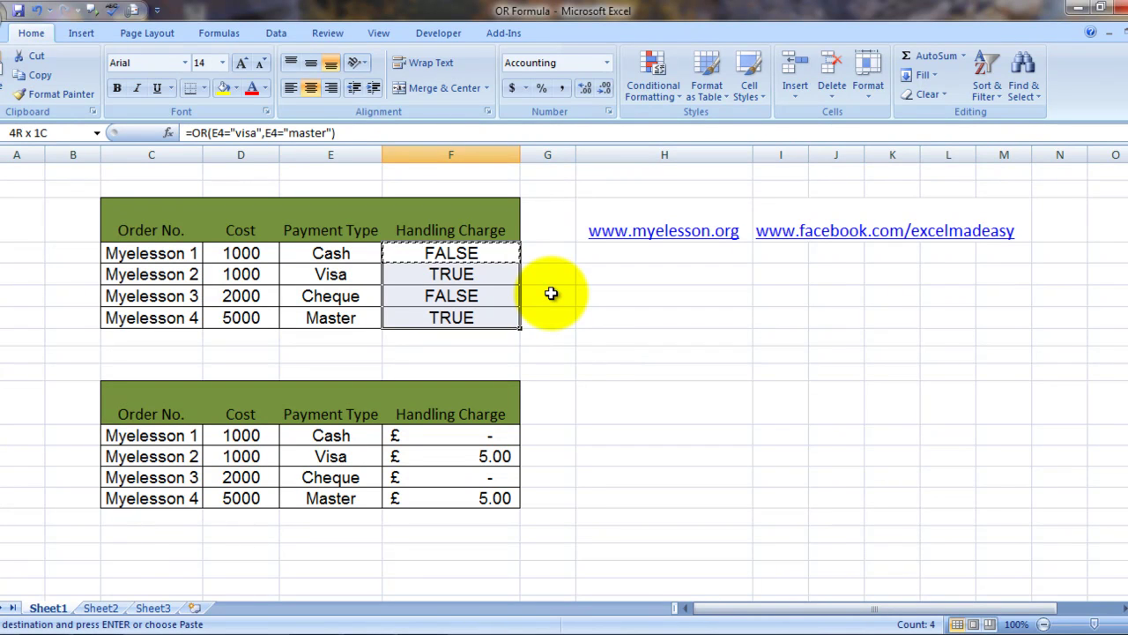
key(ctrl+v)
key(Escape)
Check the copied formulas in F5, F6 and F7 against their payment types
key(Down)
key(Left)
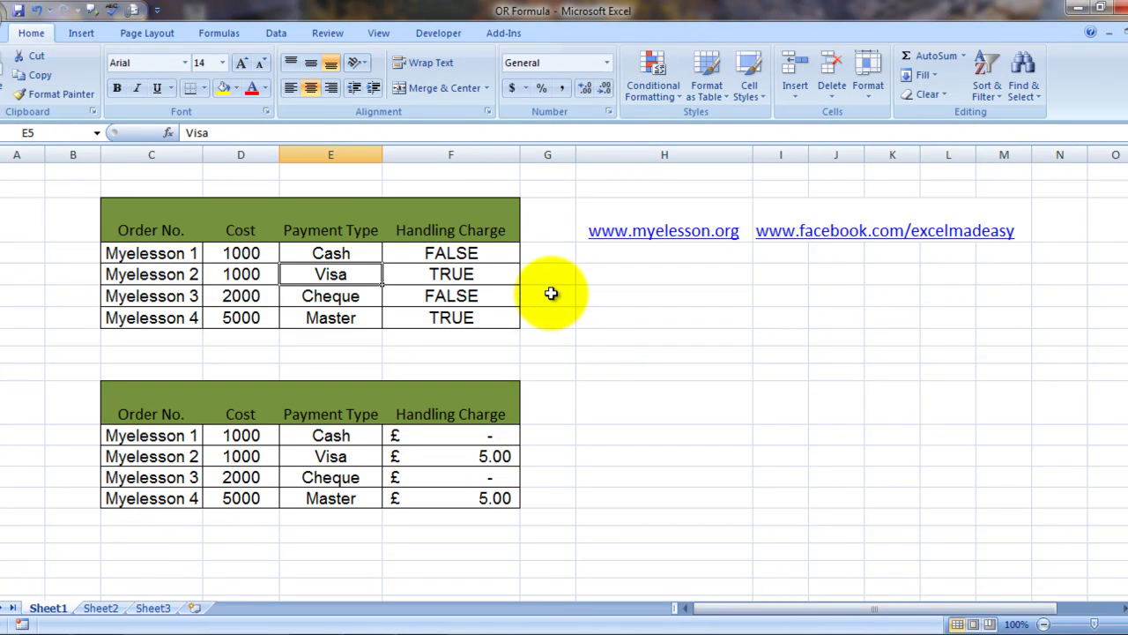
key(Right)
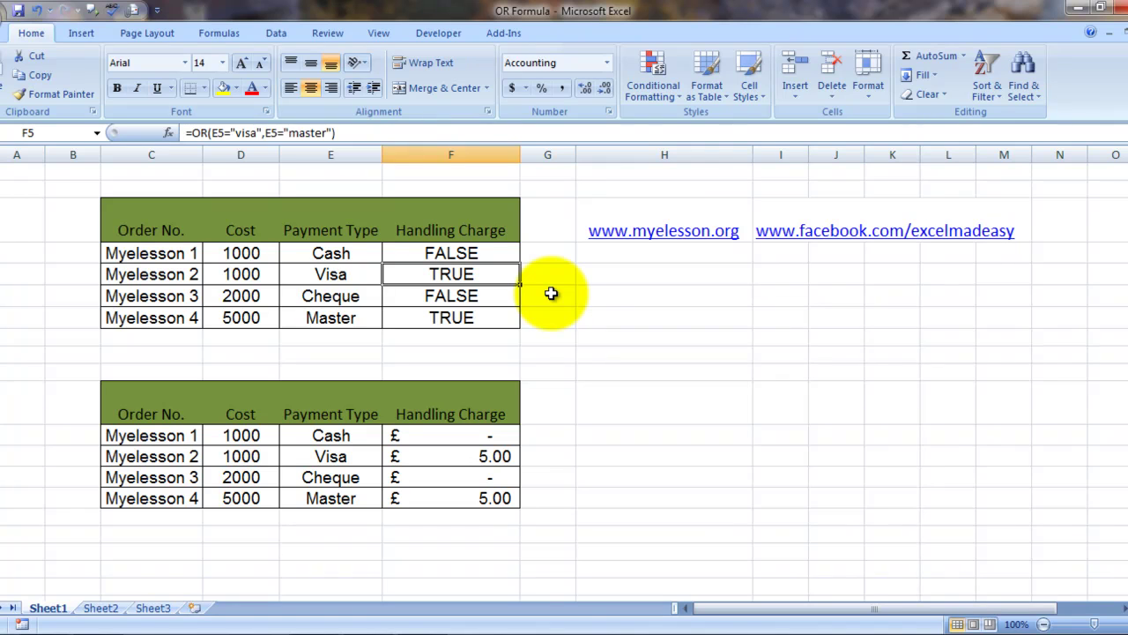
key(Left)
key(Down)
key(Right)
key(Left)
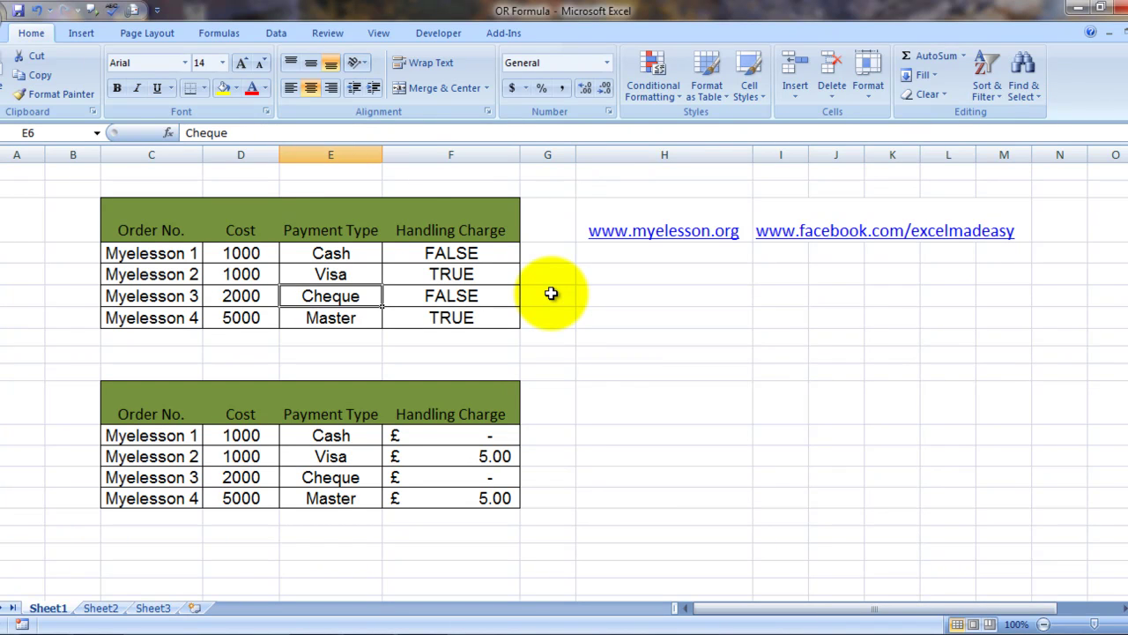
key(Down)
key(Right)
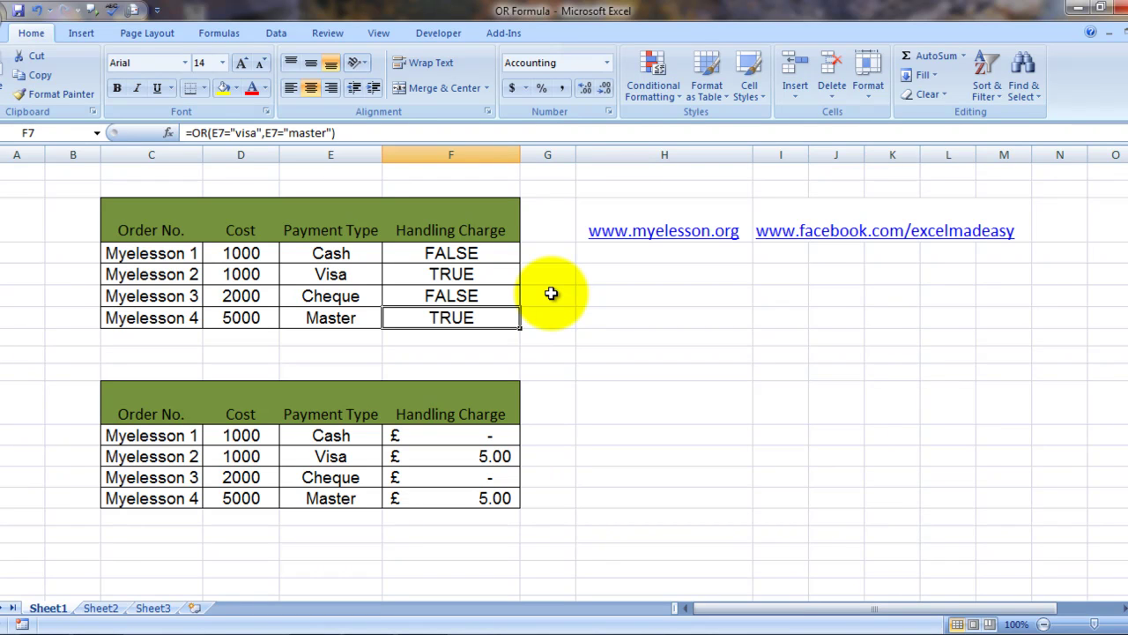
key(Down)
key(Down)
key(Down)
key(Down)
key(Down)
key(Down)
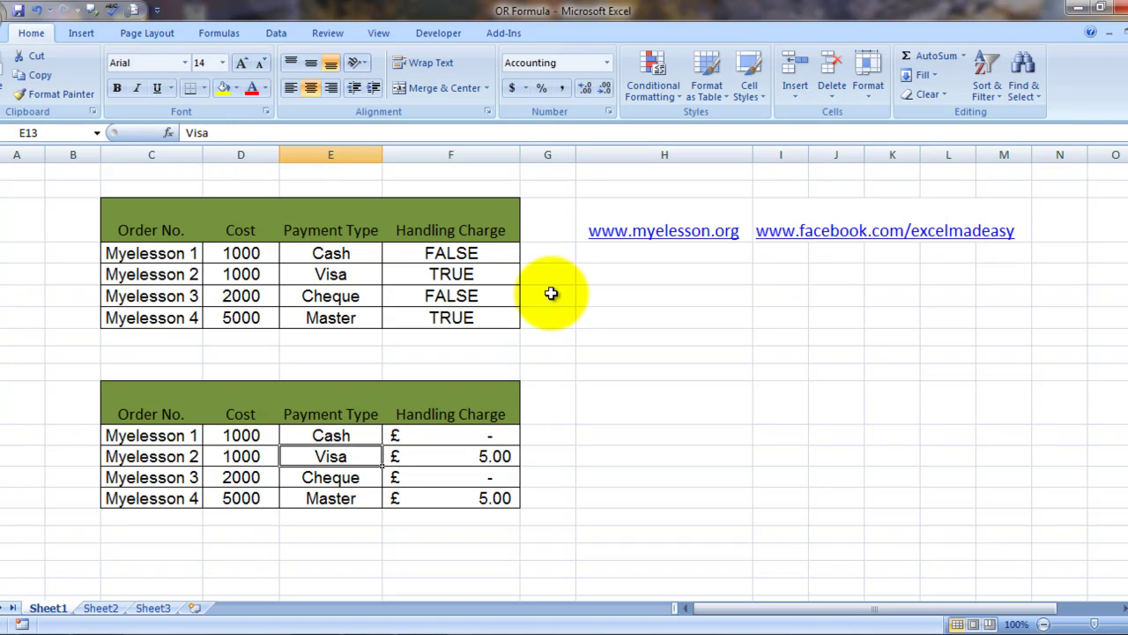
Clear the lower table's Handling Charge values in F13 through F15
key(Right)
key(Up)
key(Left)
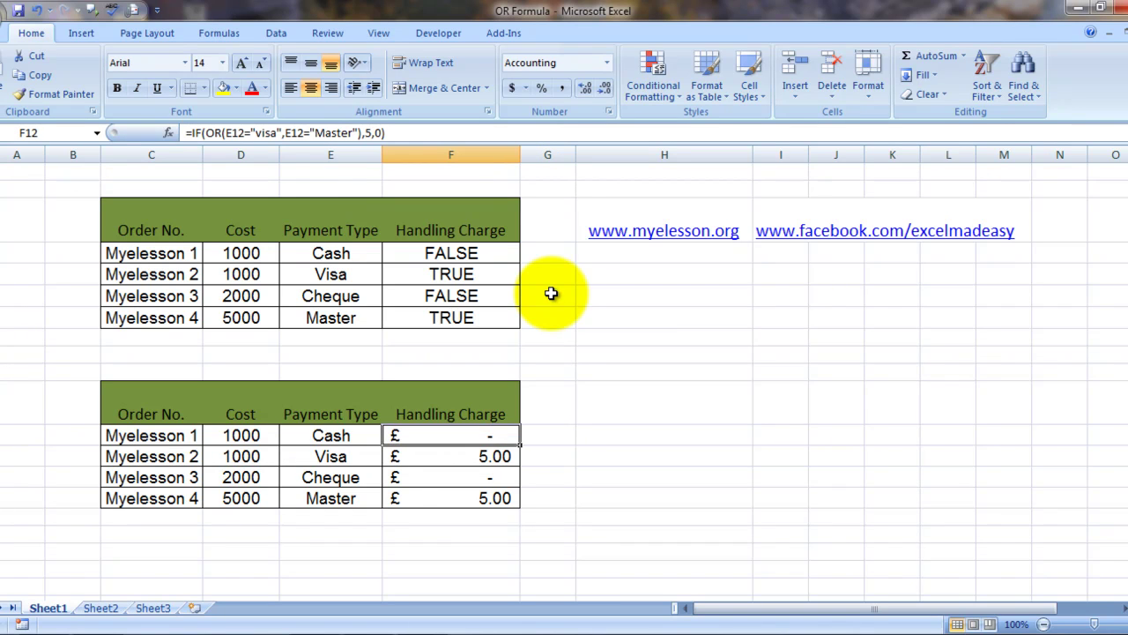
key(Down)
key(Down)
key(Up)
key(shift+Down)
key(shift+Down)
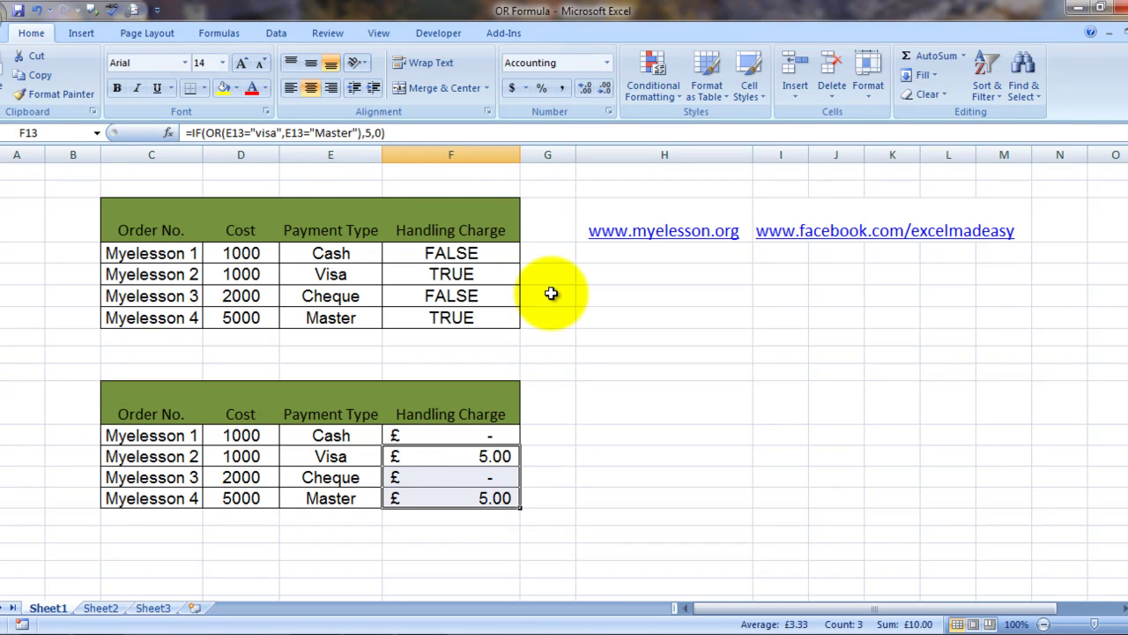
key(Delete)
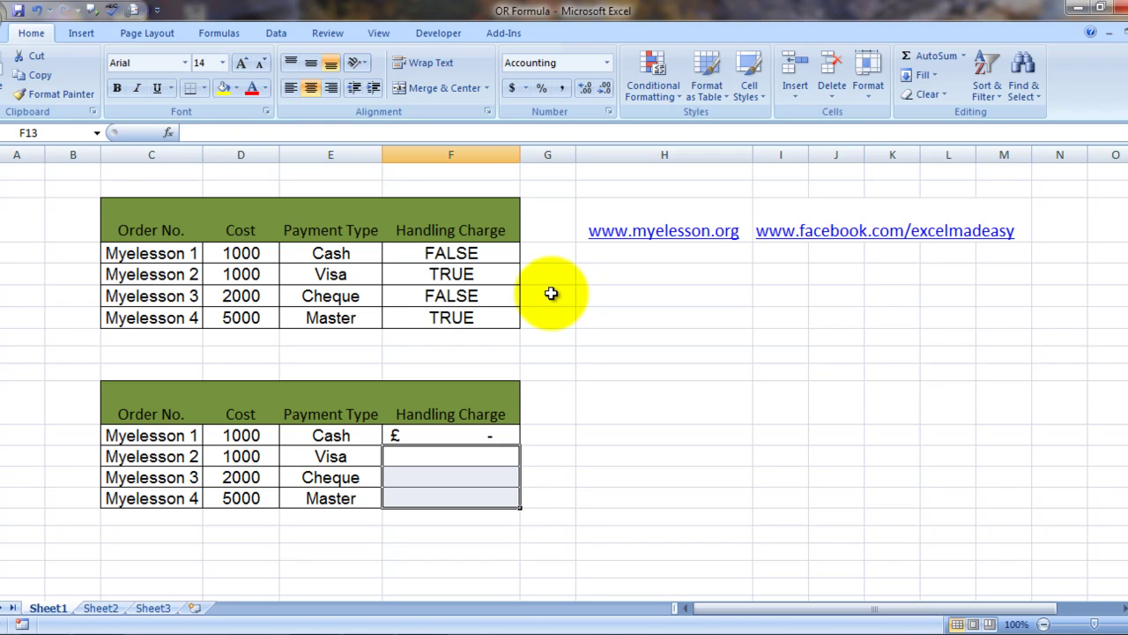
key(Right)
key(Up)
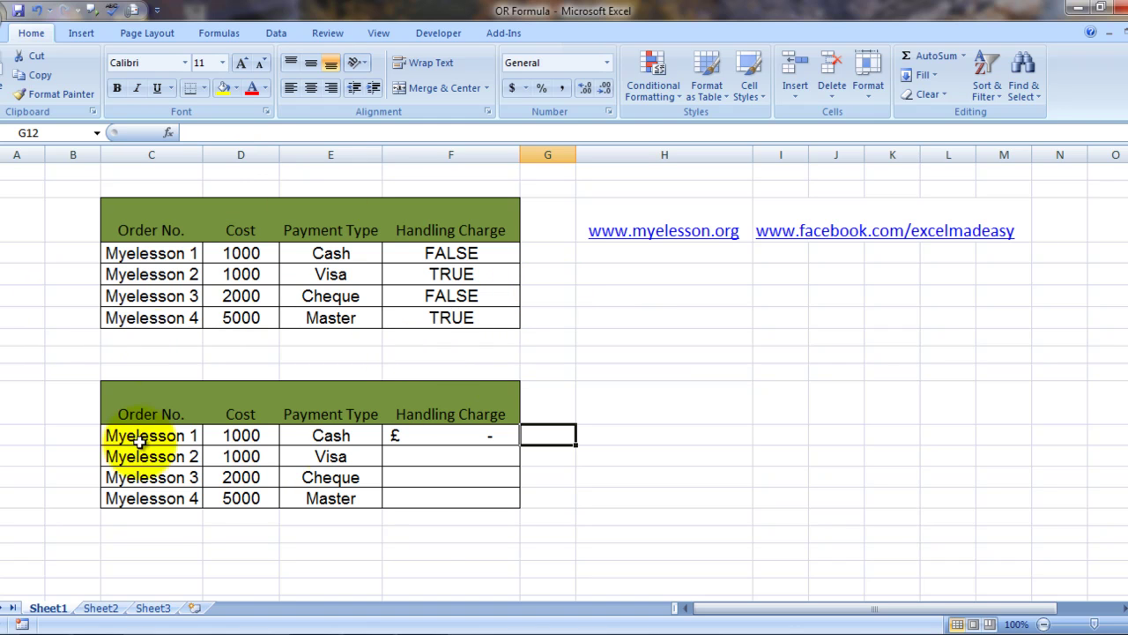
Delete the old =IF(OR(E12="visa",E12="Master"),5,0) formula from F12
click(480, 436)
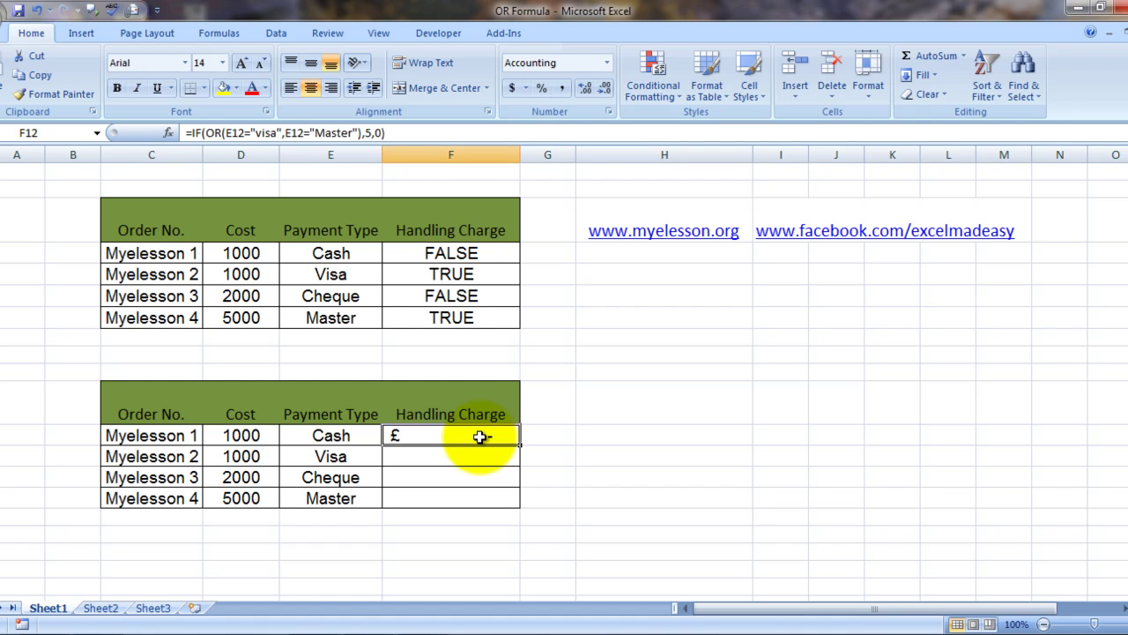
key(Right)
click(479, 436)
key(Delete)
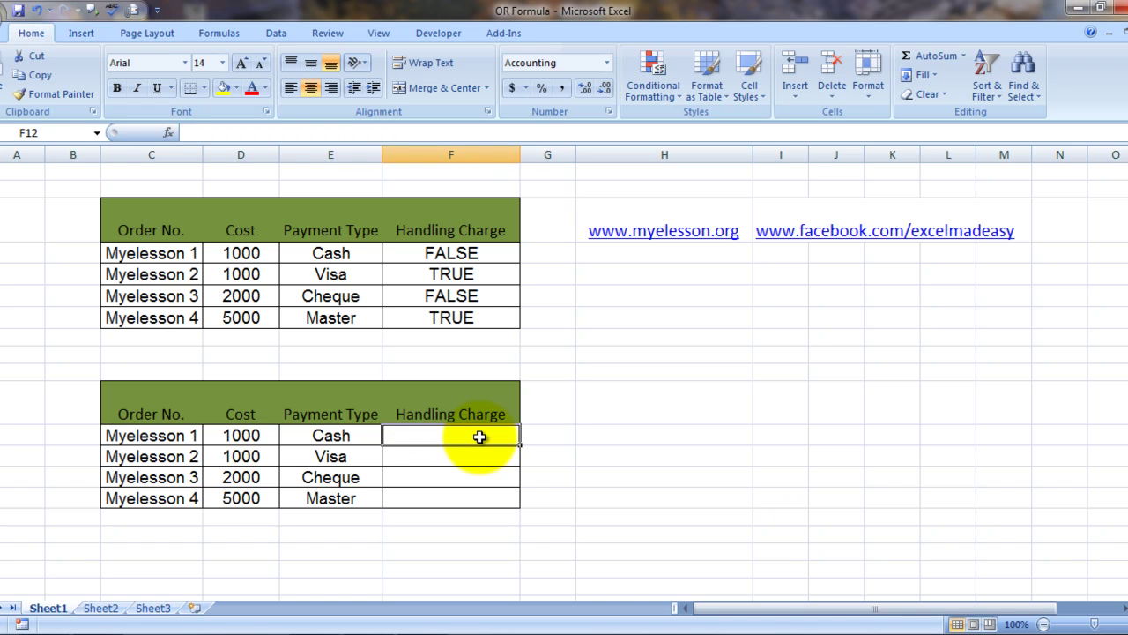
Enter =IF(OR(E12="visa",E12="master"),5,0) in F12 for the Cash order
text(=)
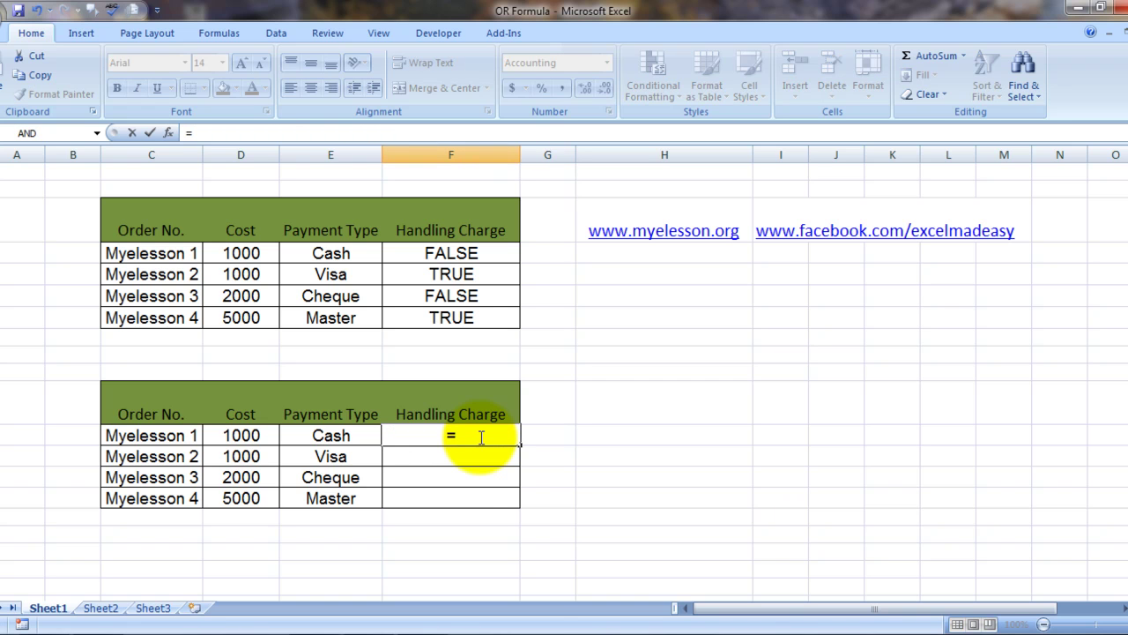
text(if()
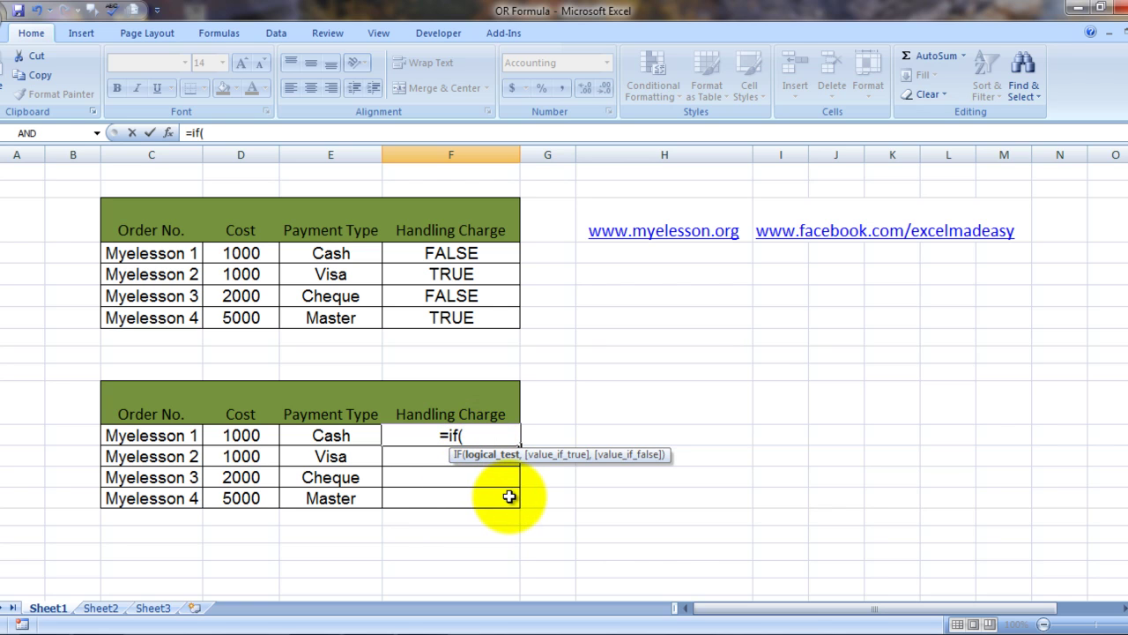
text(o)
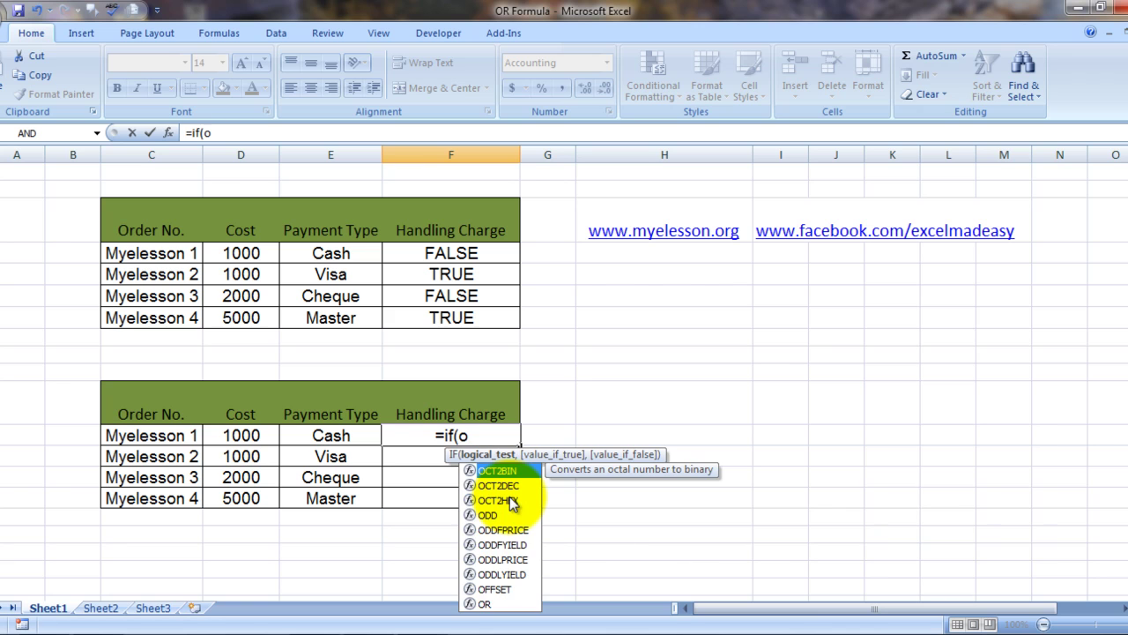
text(r)
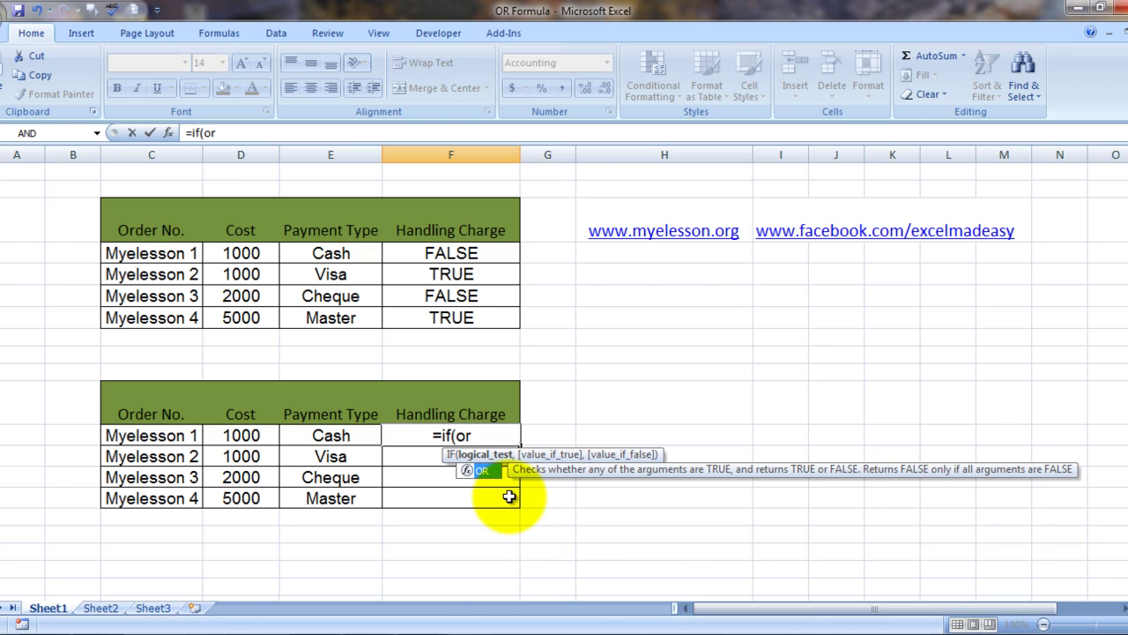
text(()
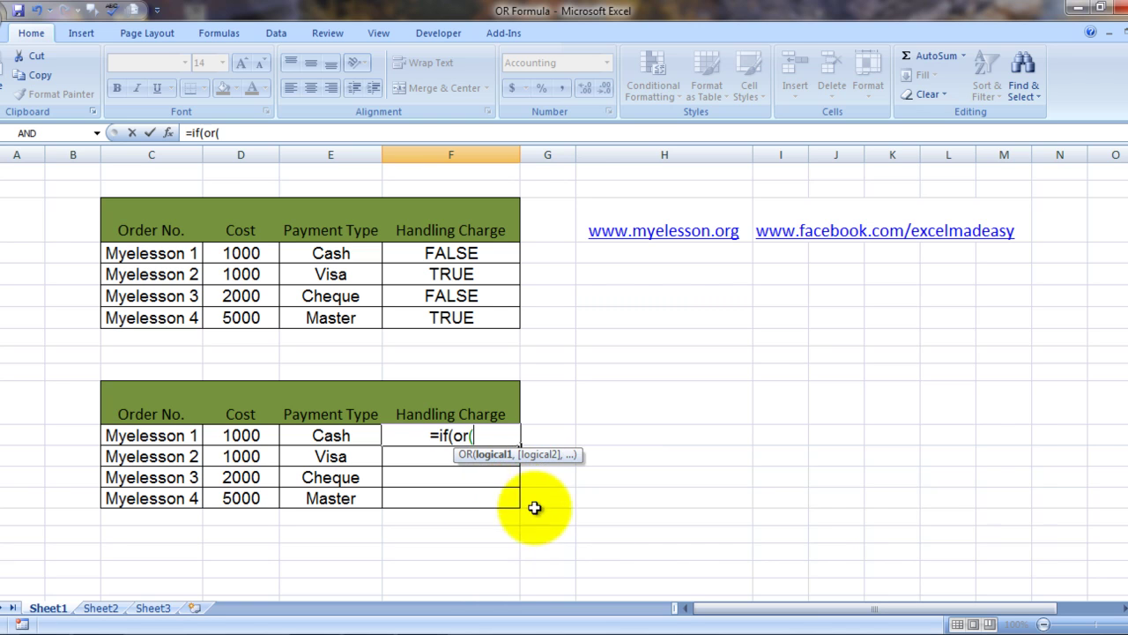
click(319, 435)
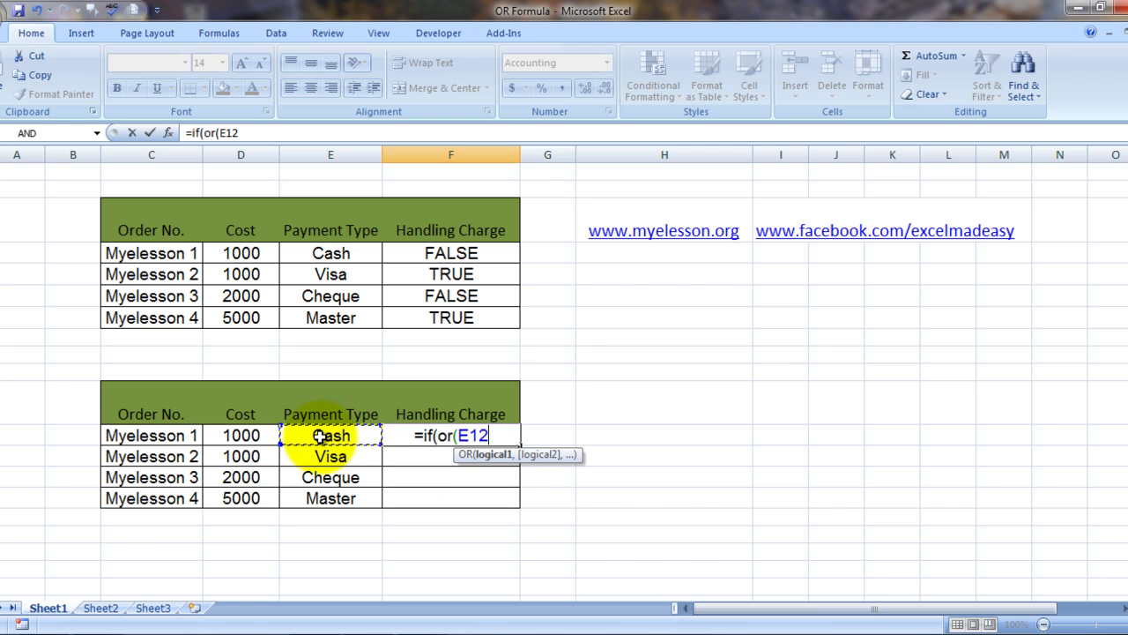
text(=)
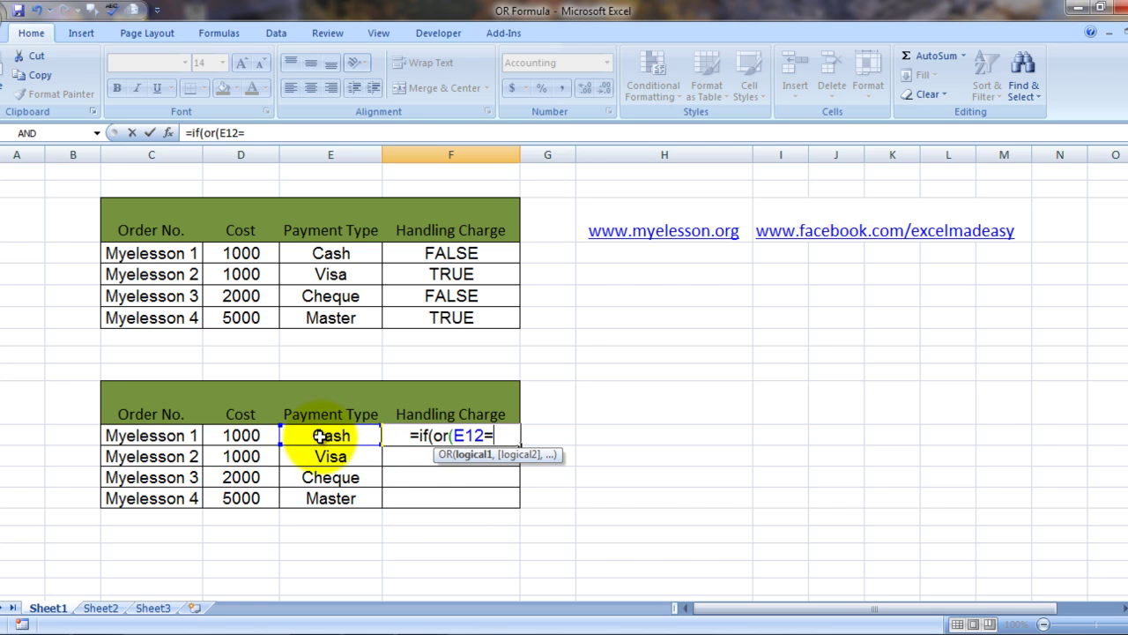
text("vi)
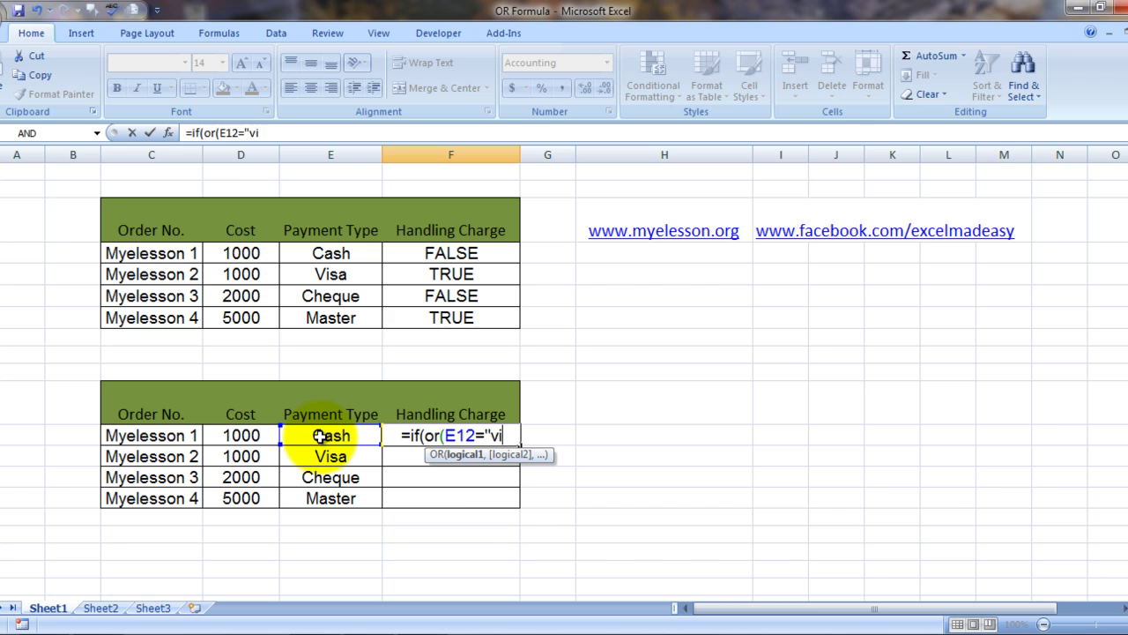
text(sa")
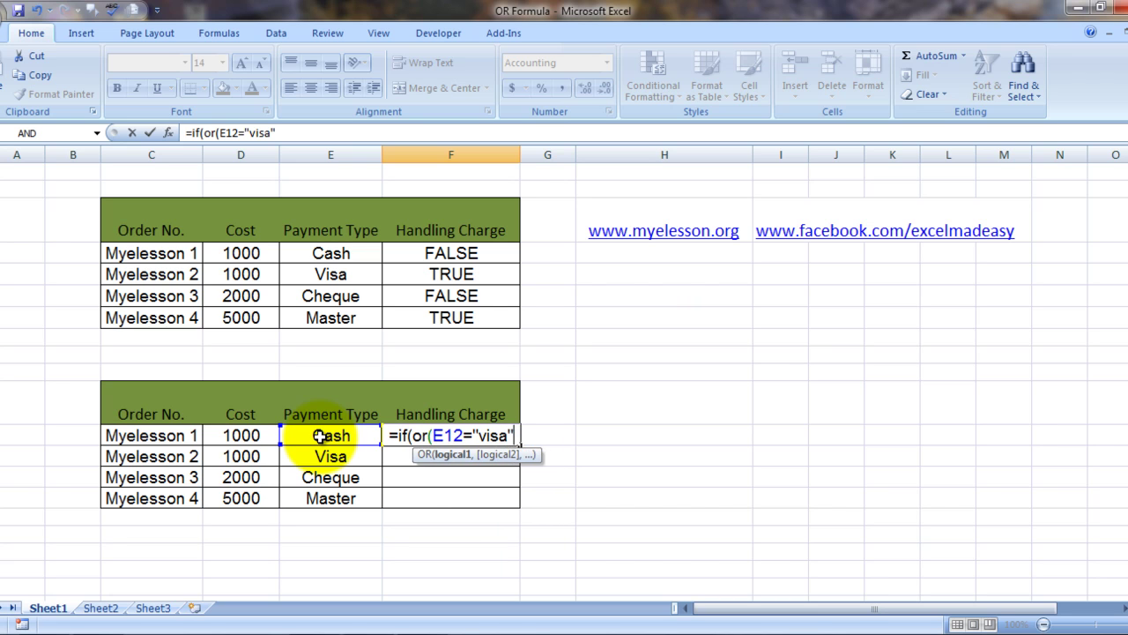
text(,)
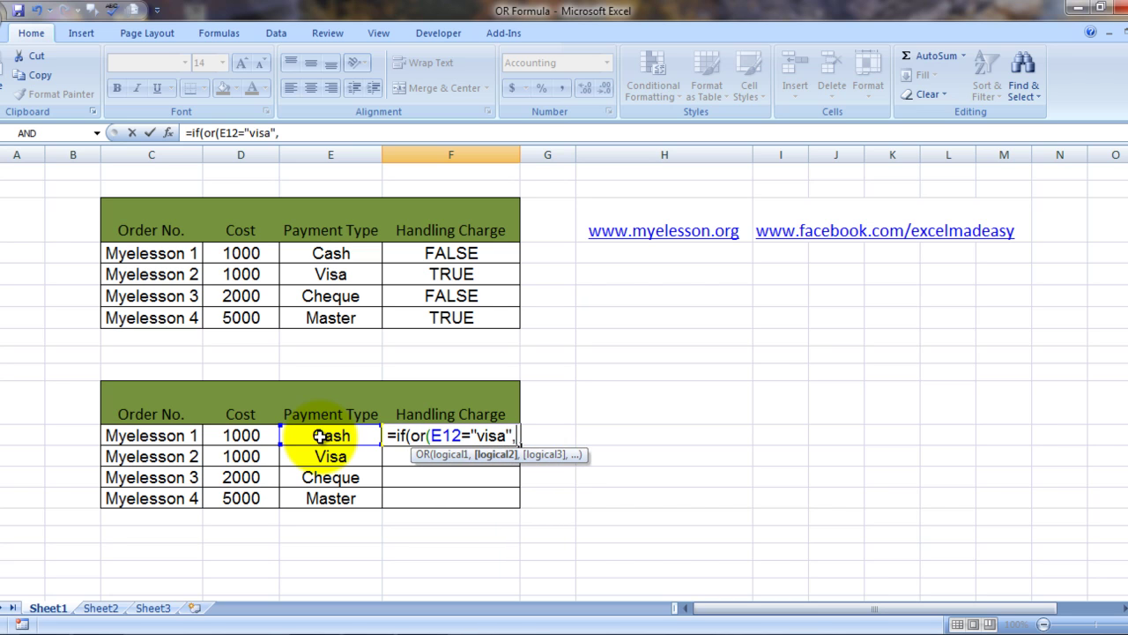
click(332, 437)
text(=)
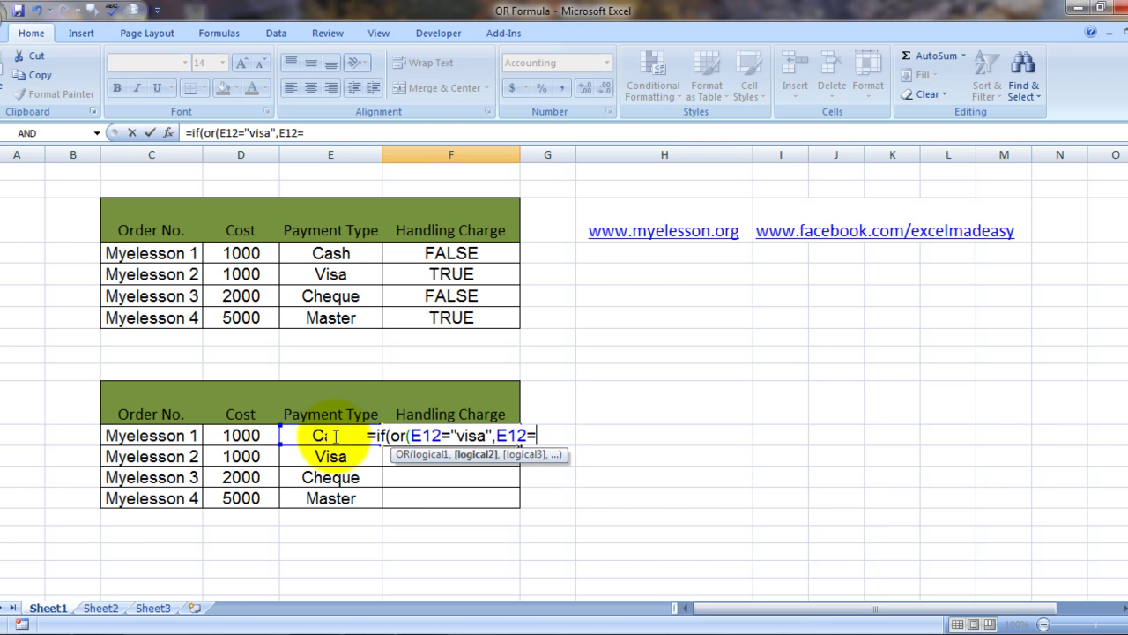
text("m)
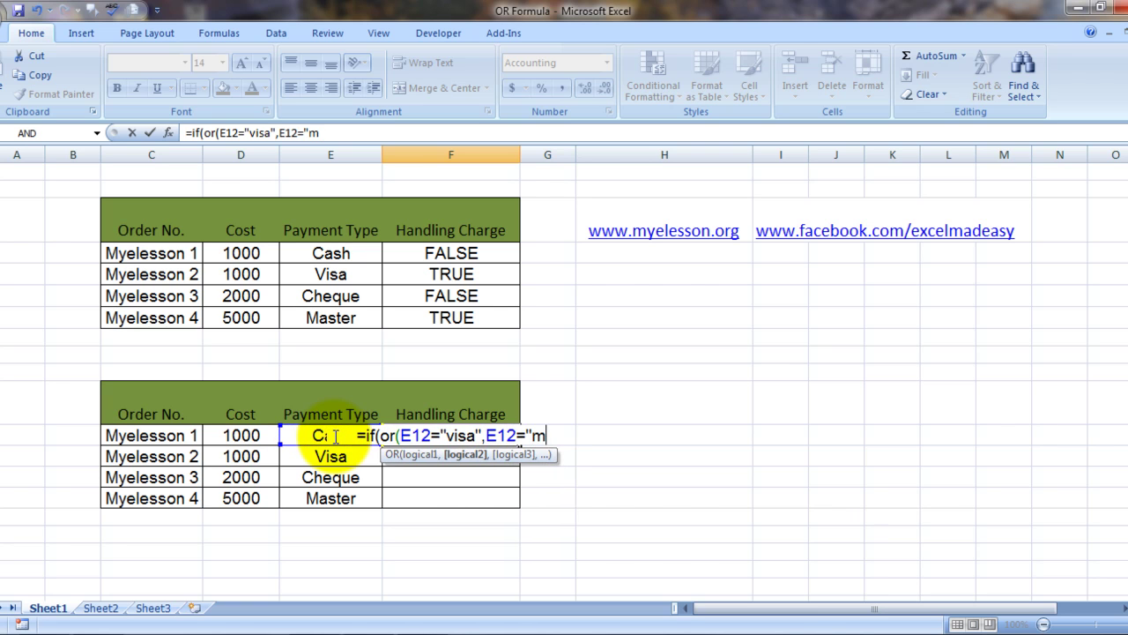
text(aster")
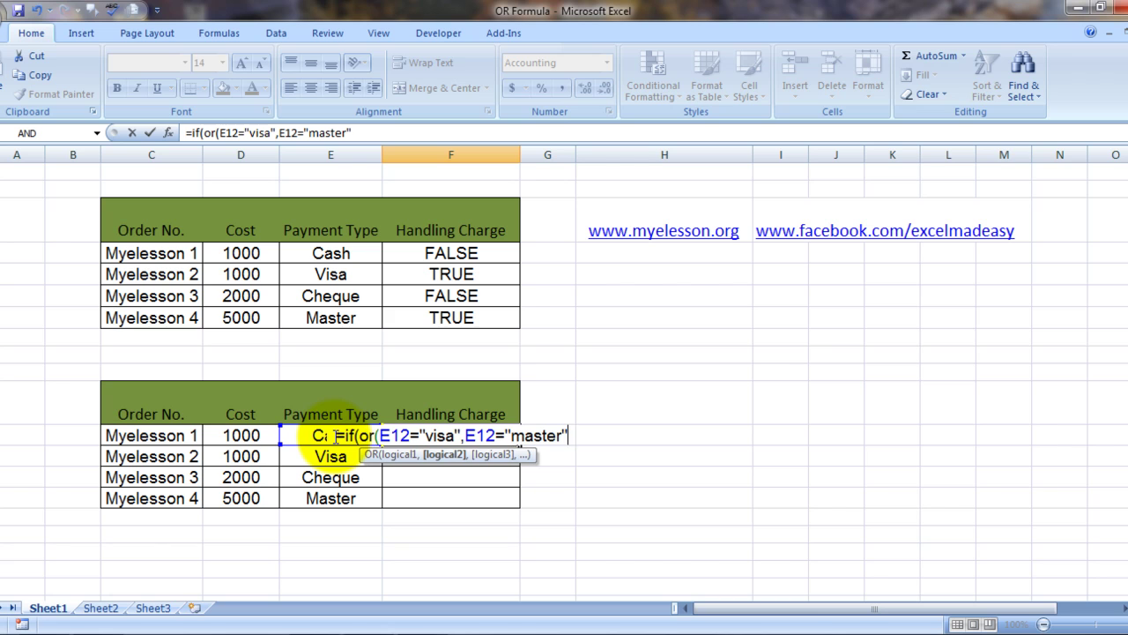
text())
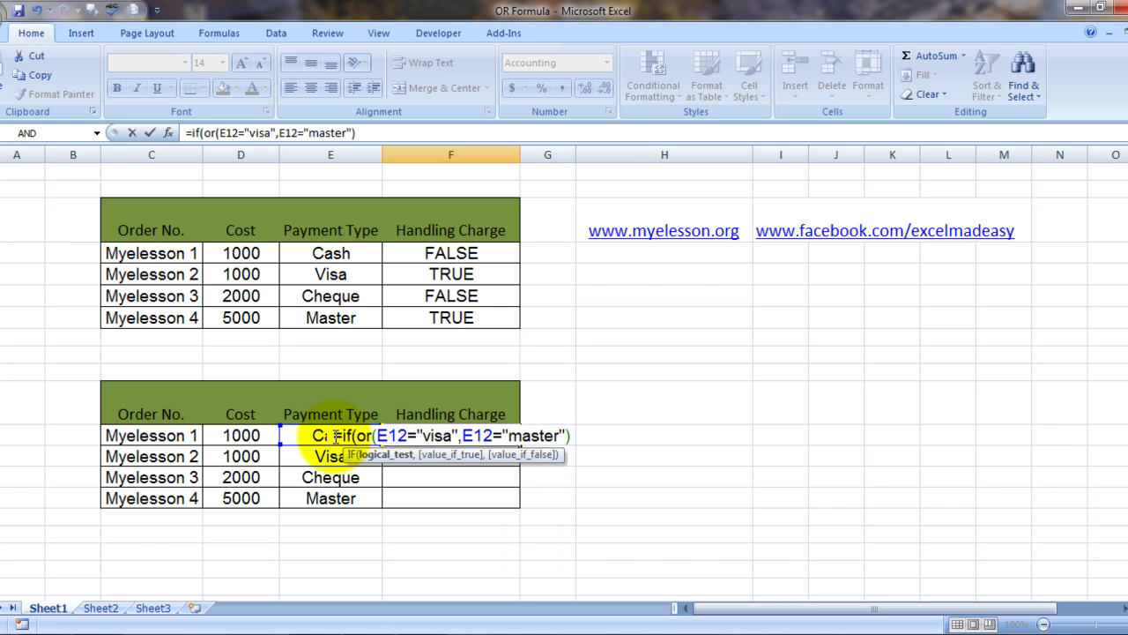
text(,5)
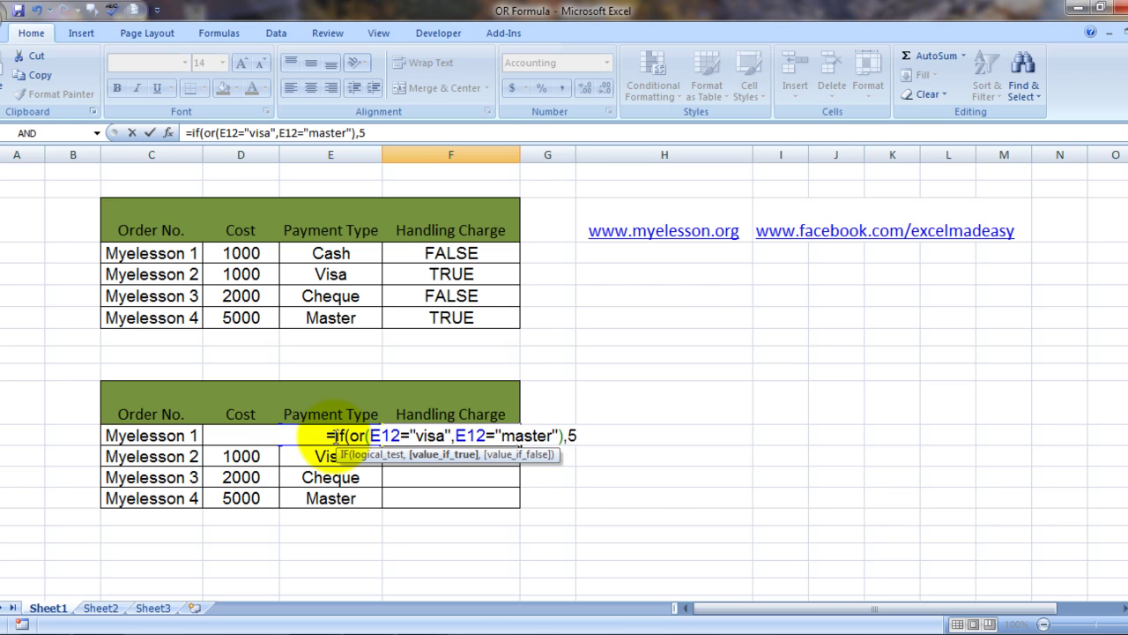
text(,0)
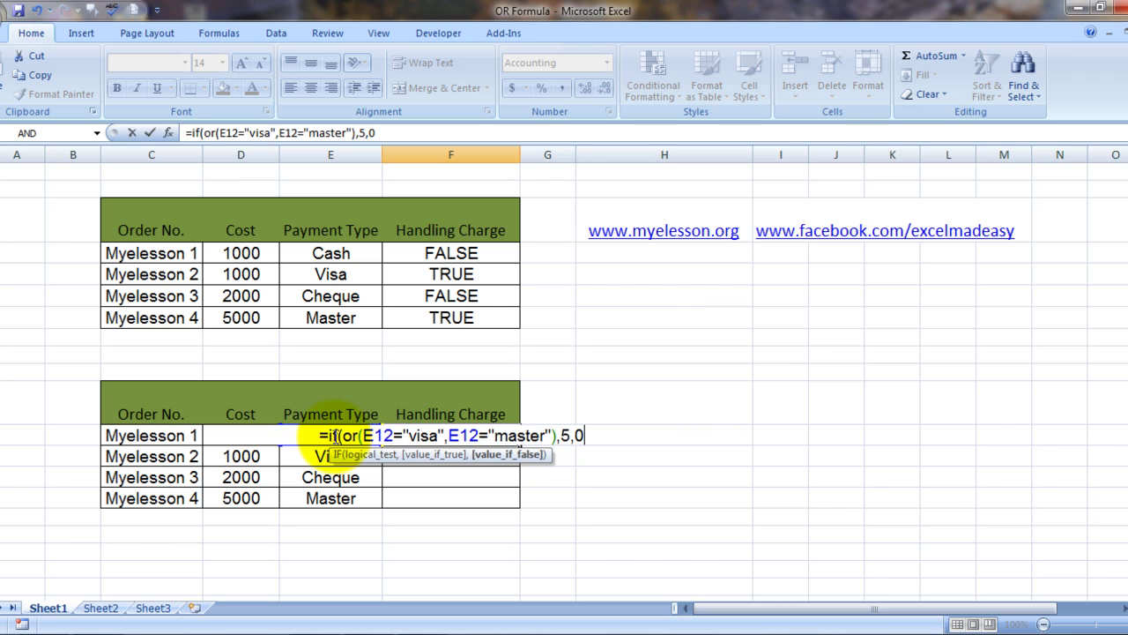
text())
key(Return)
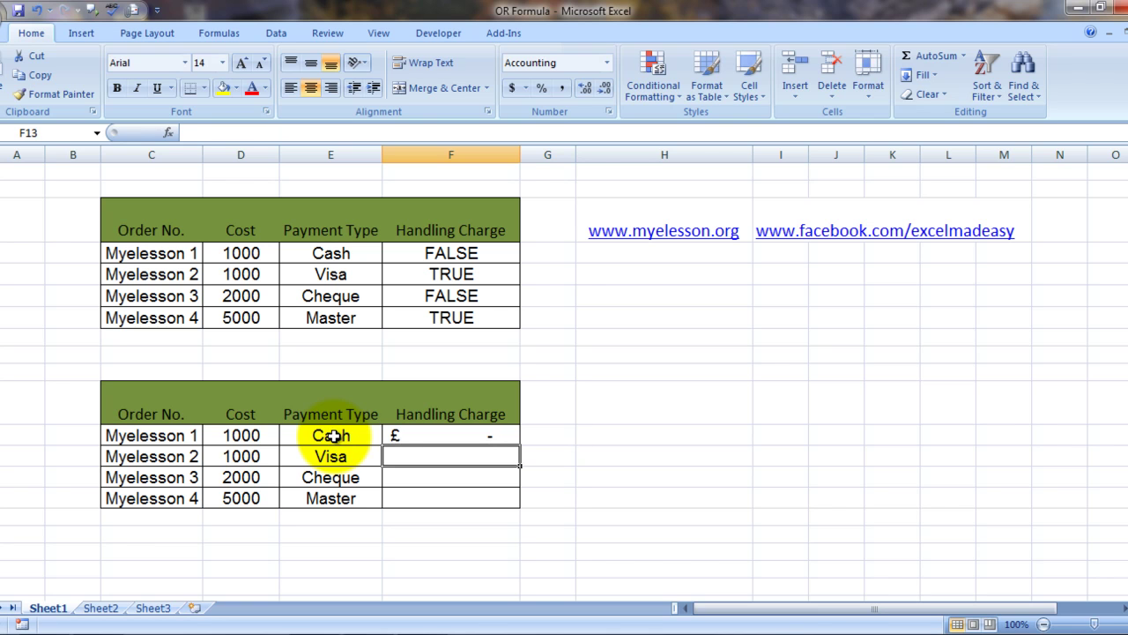
Copy F12's IF(OR) formula into F13 through F15
key(Up)
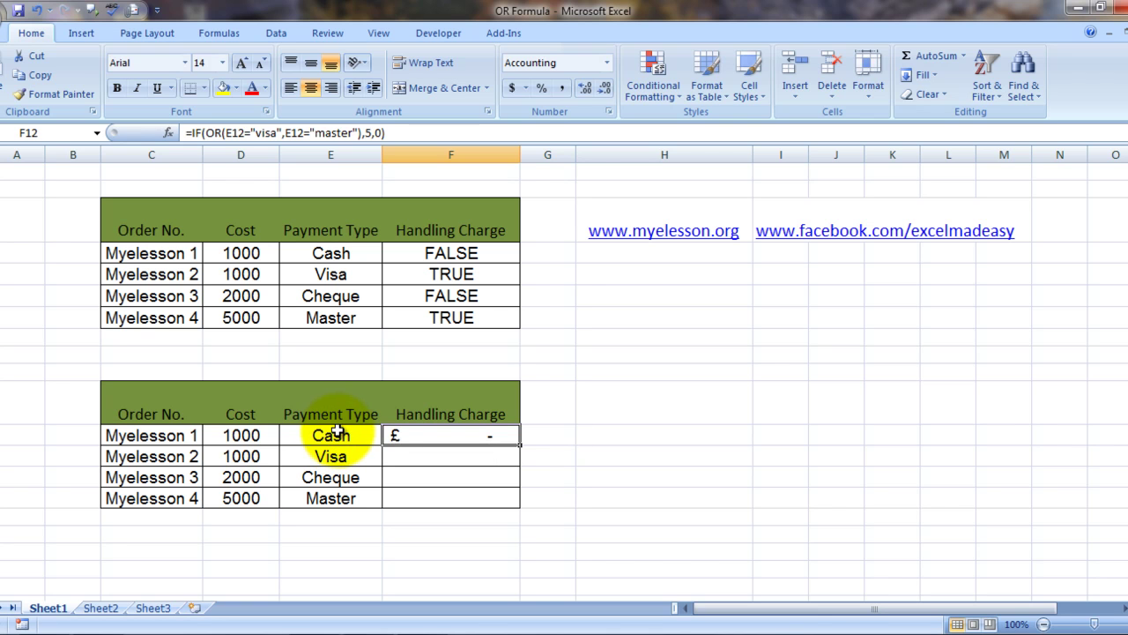
click(331, 435)
click(461, 435)
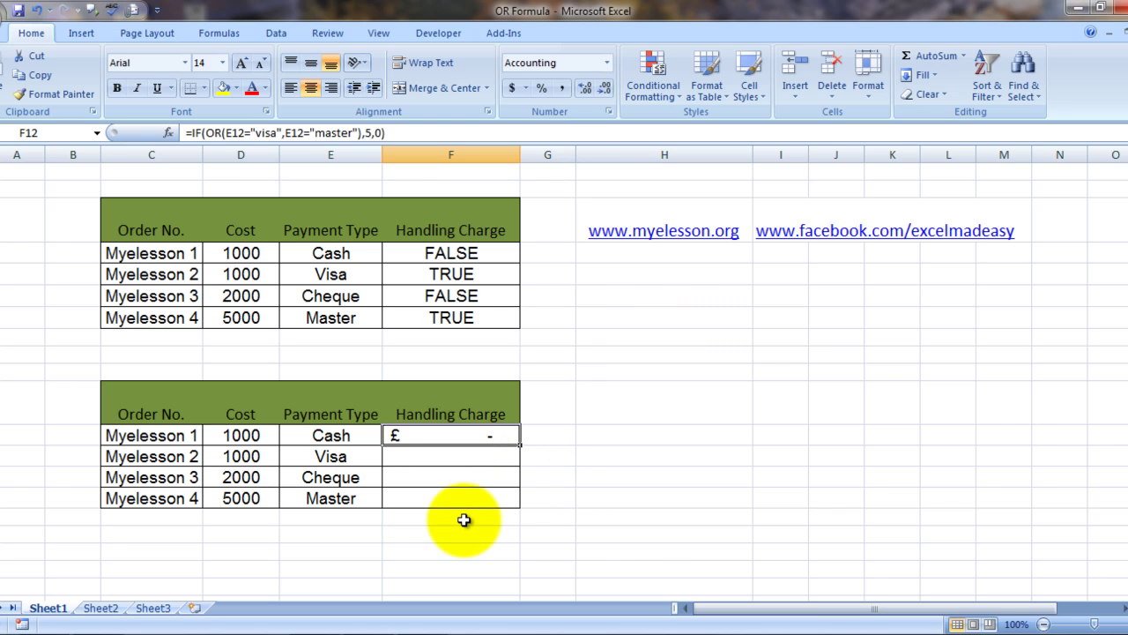
key(ctrl+c)
key(Down)
key(shift+Down)
key(shift+Down)
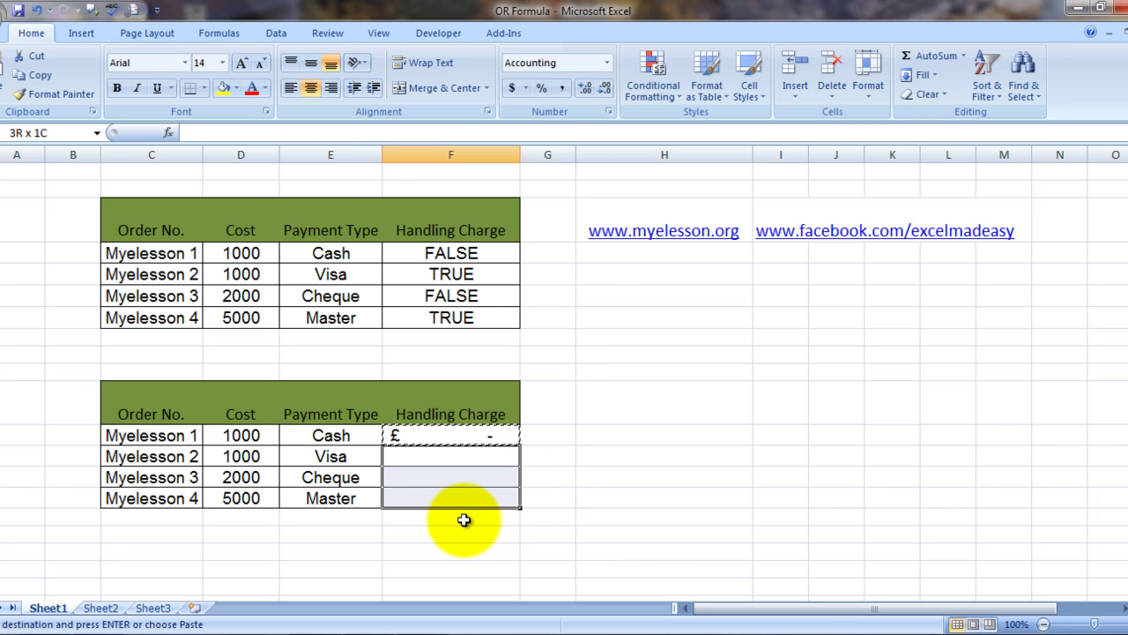
key(ctrl+v)
key(Escape)
Verify the copied formulas give £5.00 for the Visa and Master orders
key(Right)
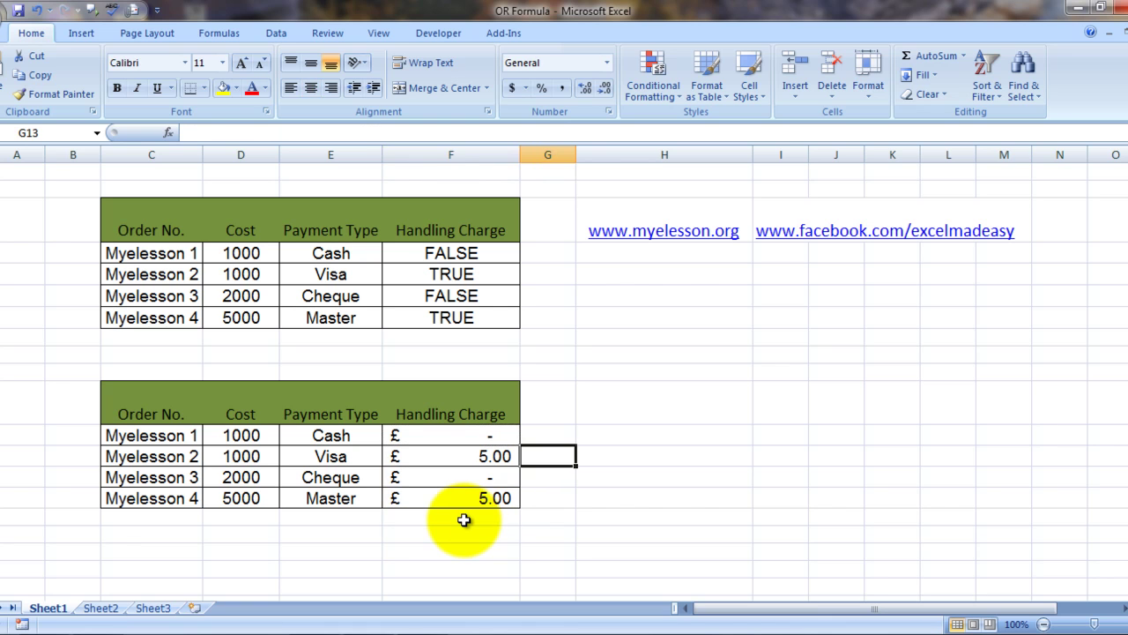
key(Left)
key(Left)
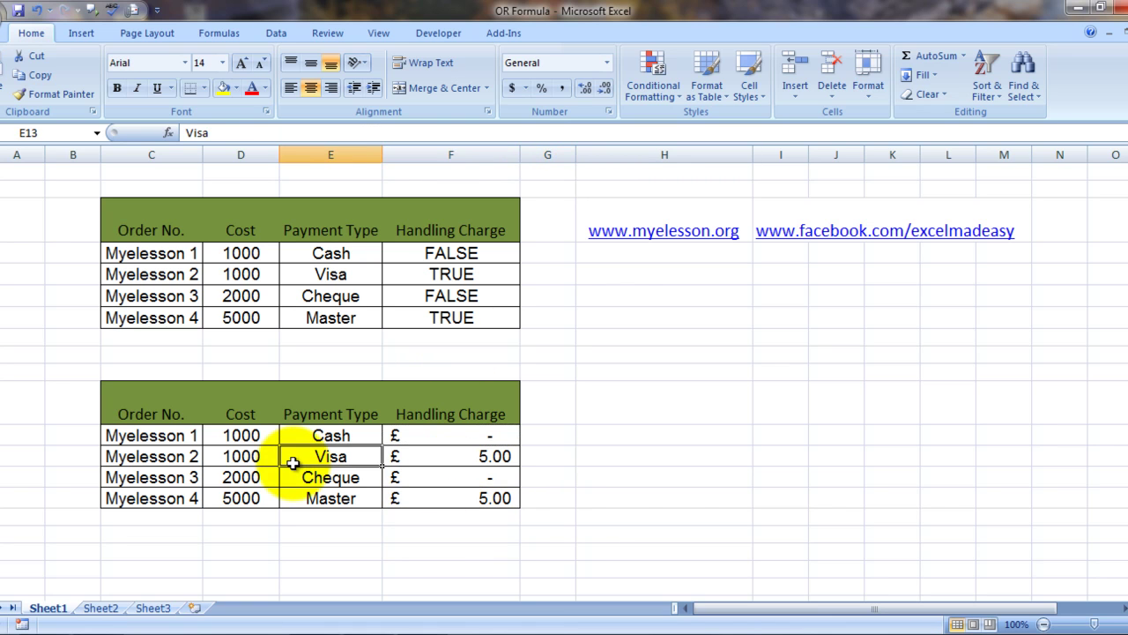
click(487, 459)
key(Down)
key(Down)
key(Down)
key(Up)
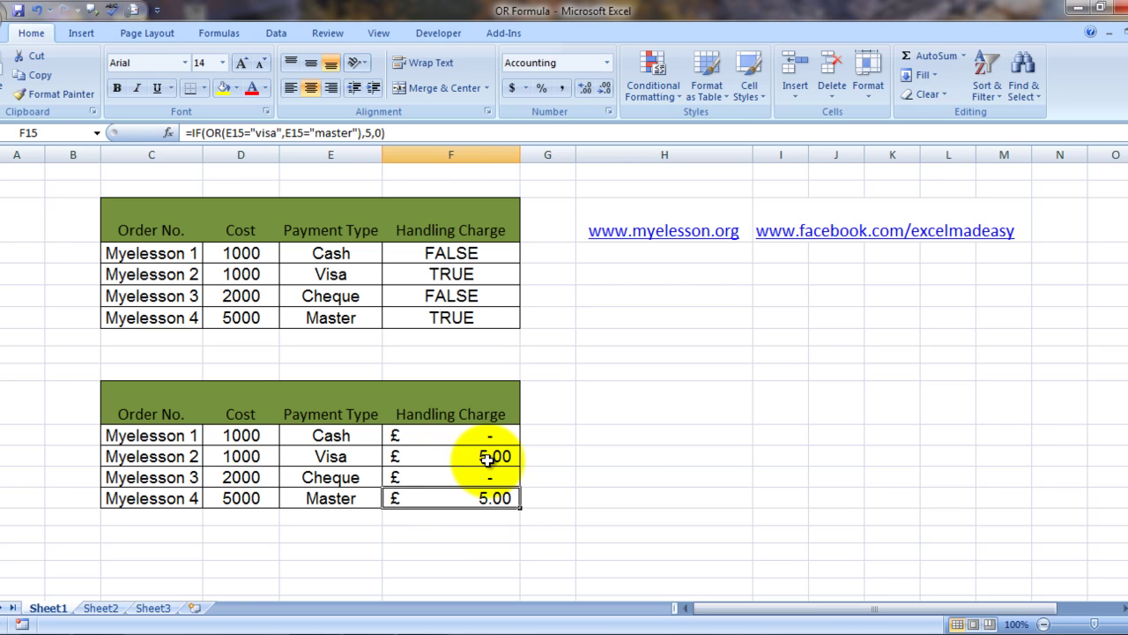
key(Right)
key(Right)
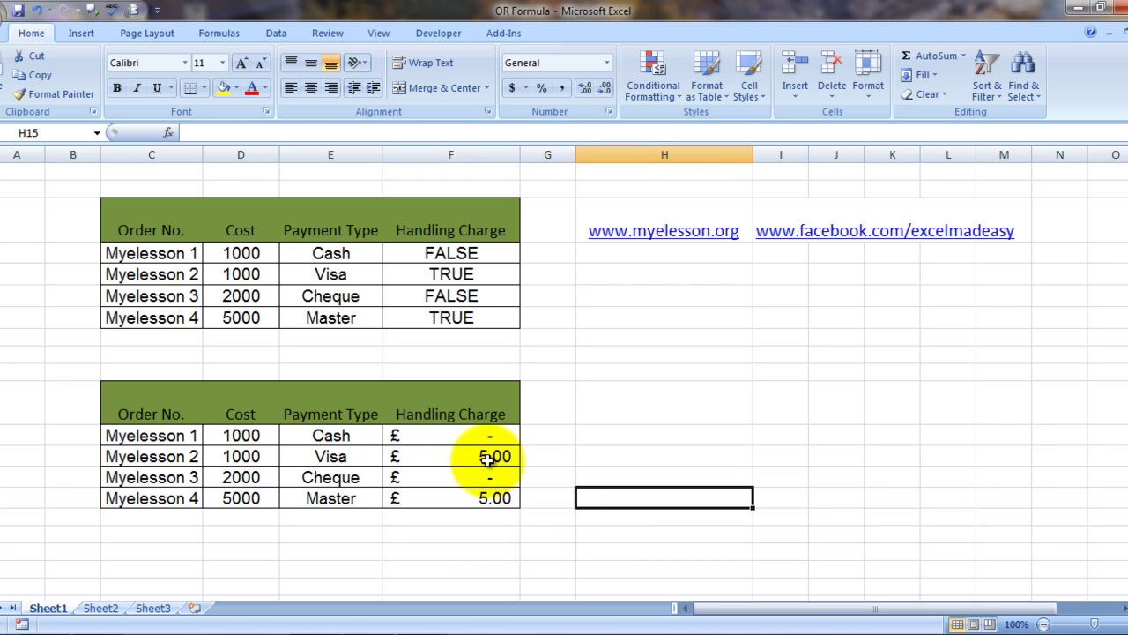